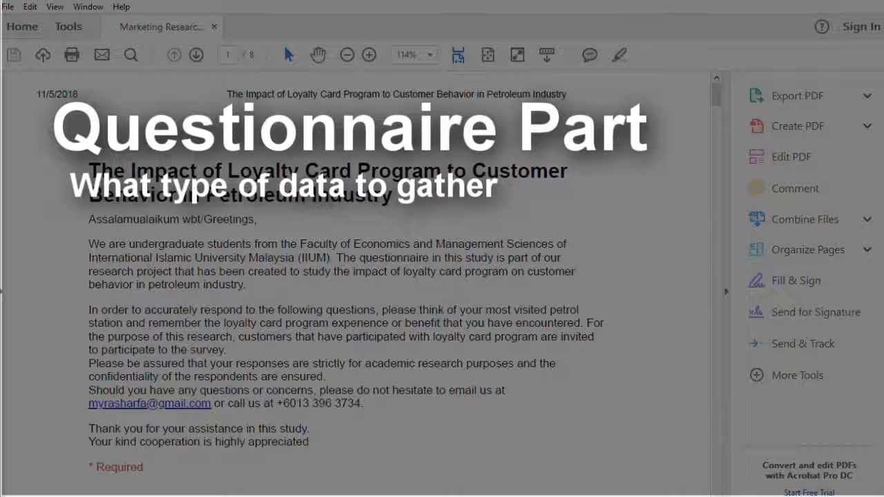
# Review the questionnaire's title and the Section A: Demographic questions, from gender to type of main loyalty card program
pyautogui.moveTo(91, 167); pyautogui.dragTo(537, 198)
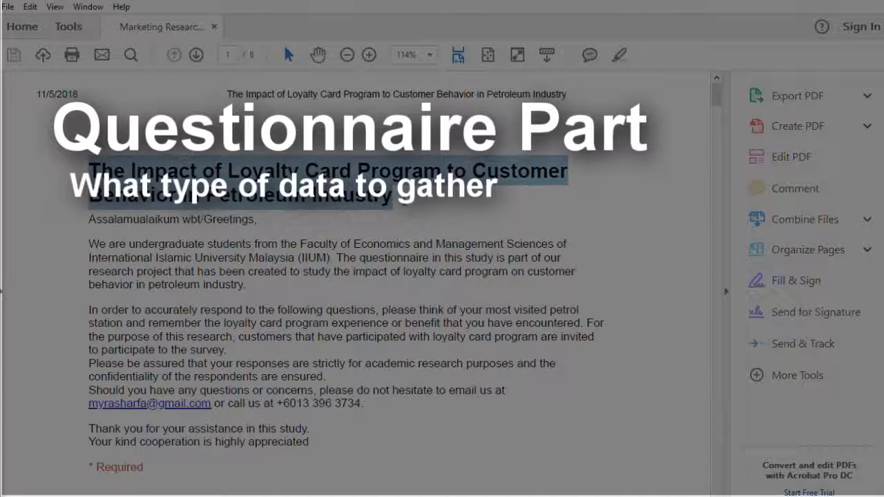
pyautogui.click(552, 200)
pyautogui.scroll(-10, 599, 276)
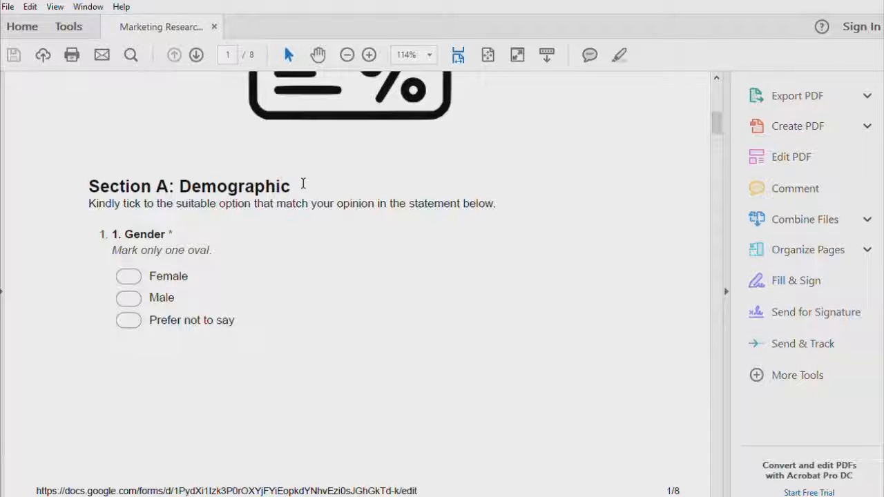
pyautogui.moveTo(303, 184); pyautogui.dragTo(130, 182)
pyautogui.click(356, 236)
pyautogui.scroll(-9, 483, 306)
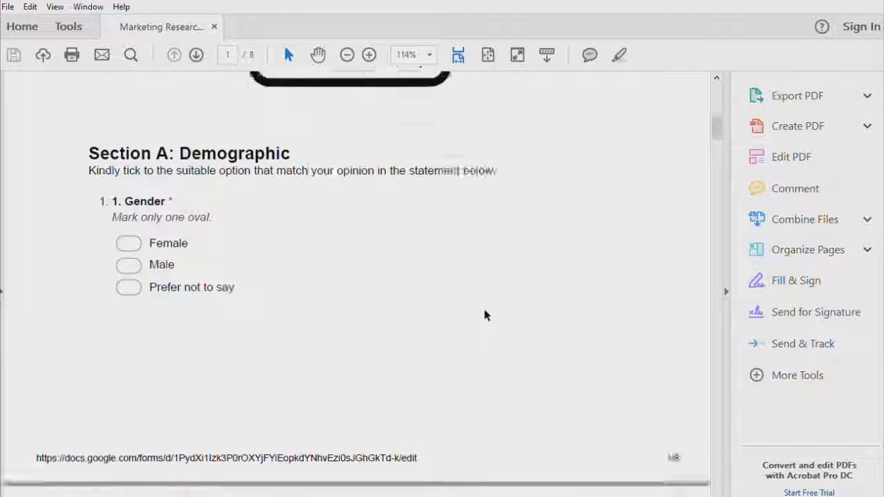
pyautogui.scroll(-10, 484, 315)
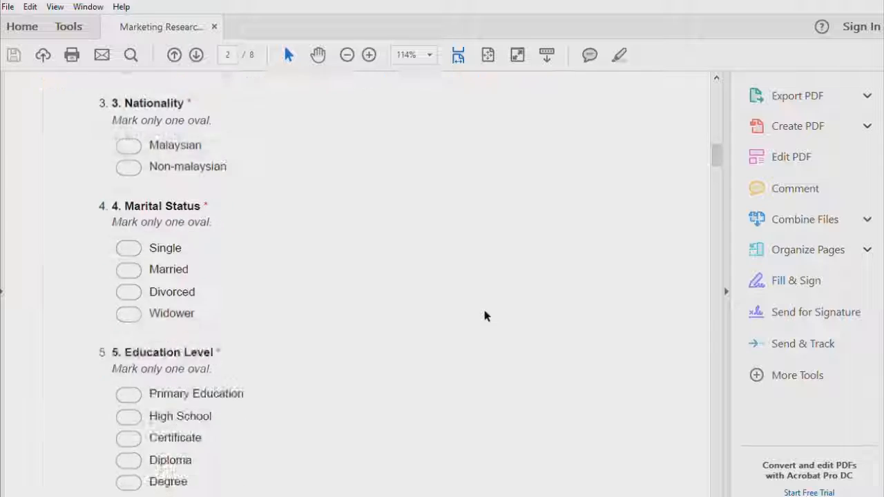
pyautogui.scroll(-10, 483, 315)
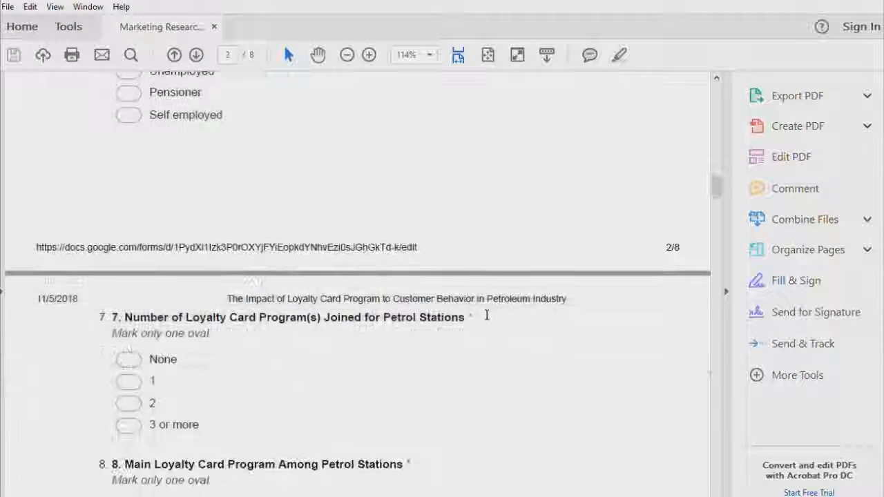
pyautogui.scroll(-7, 483, 315)
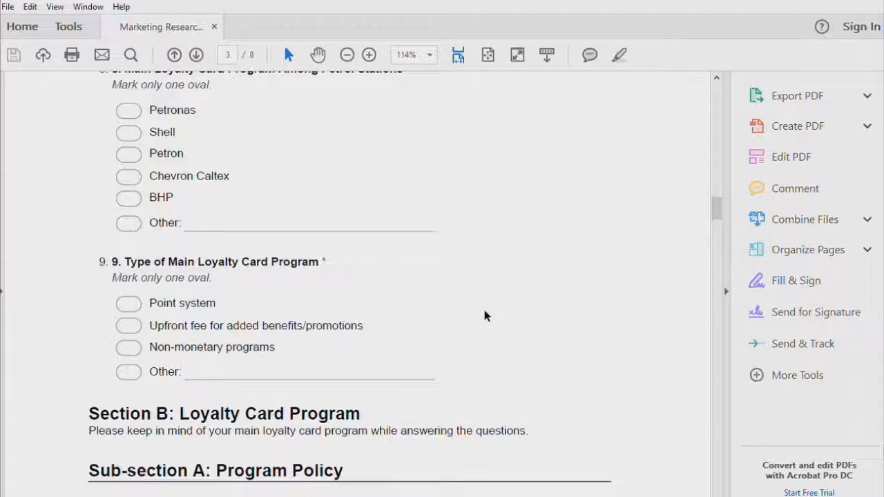
# Review the Section B: Loyalty Card Program sub-sections and the start of Section C: Customer Purchase Behavior
pyautogui.scroll(-3, 485, 315)
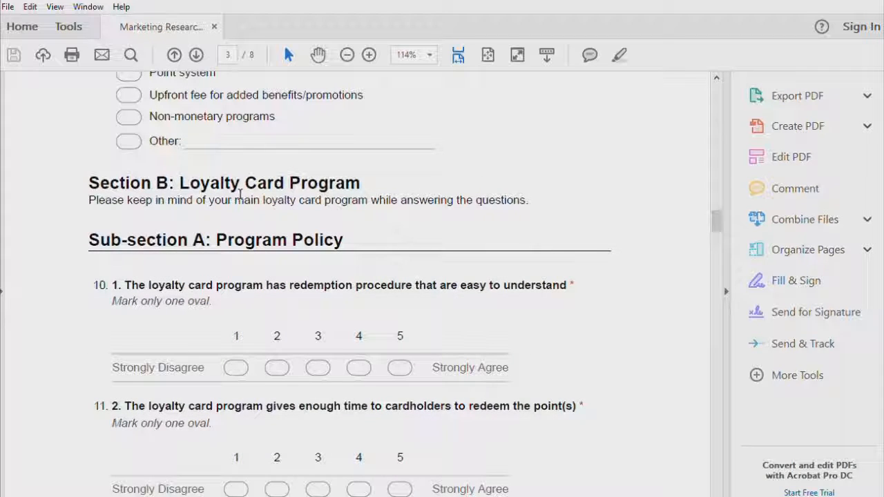
pyautogui.moveTo(362, 183); pyautogui.dragTo(89, 184)
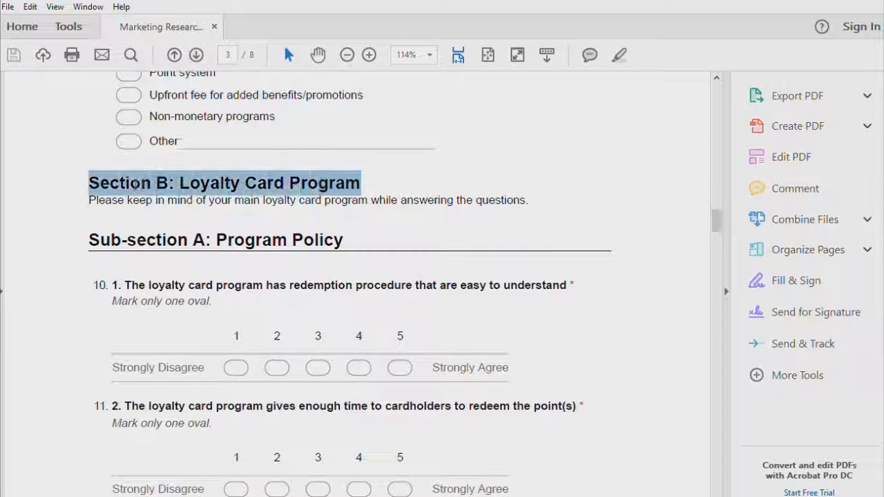
pyautogui.click(476, 247)
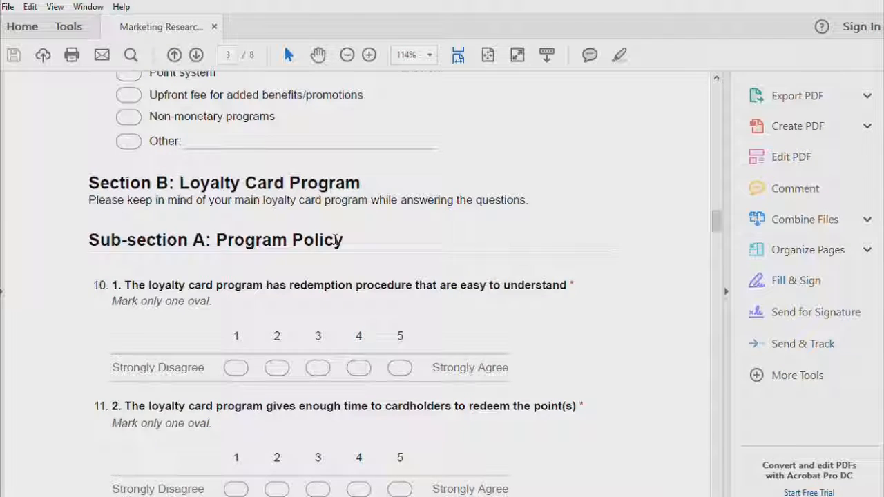
pyautogui.scroll(-10, 336, 241)
pyautogui.scroll(-8, 337, 300)
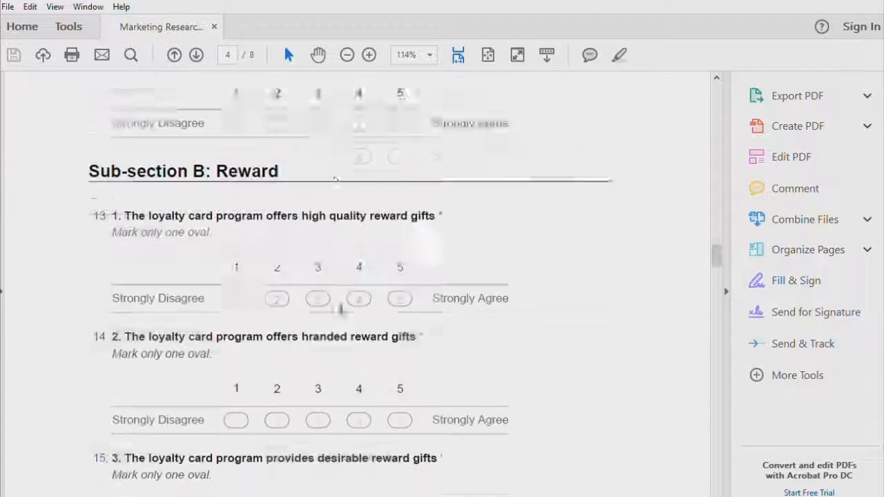
pyautogui.scroll(-10, 381, 266)
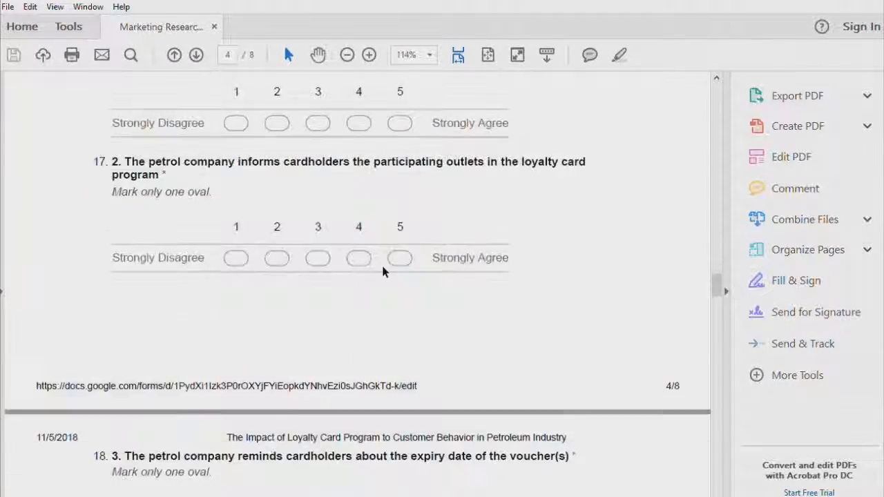
pyautogui.scroll(-10, 327, 288)
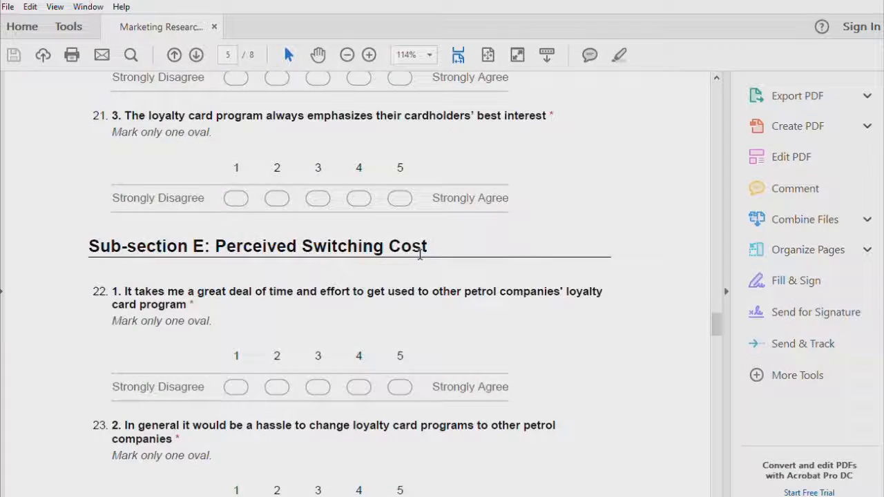
pyautogui.scroll(-10, 417, 263)
pyautogui.scroll(-3, 417, 265)
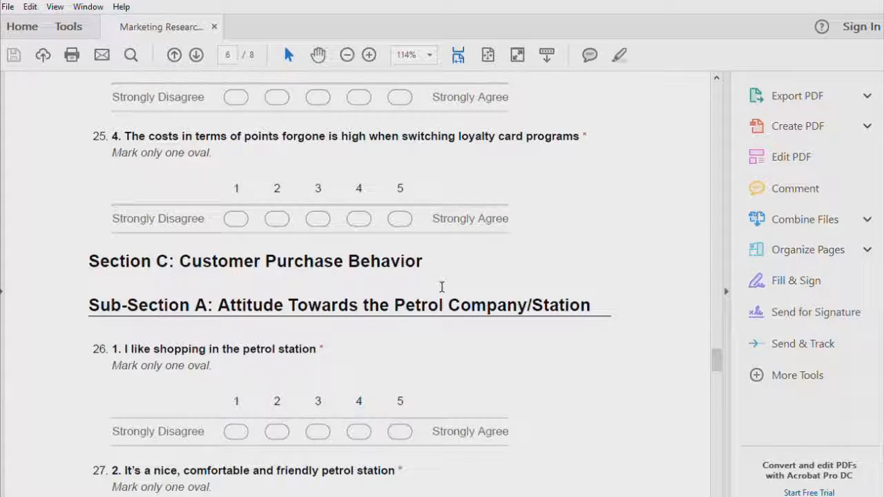
pyautogui.moveTo(424, 262); pyautogui.dragTo(90, 262)
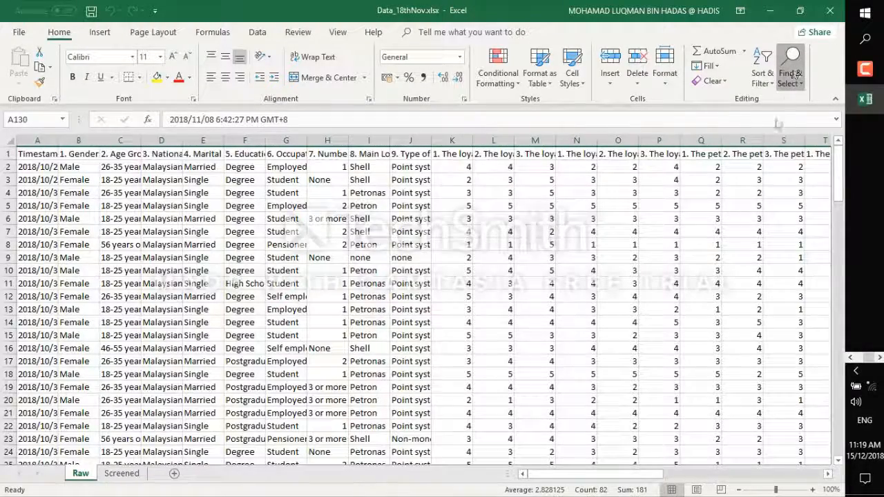
# In the Raw sheet of the Excel workbook Data_18thNov.xlsx, replace every "female" entry with 2
pyautogui.click(790, 75)
pyautogui.click(763, 104)
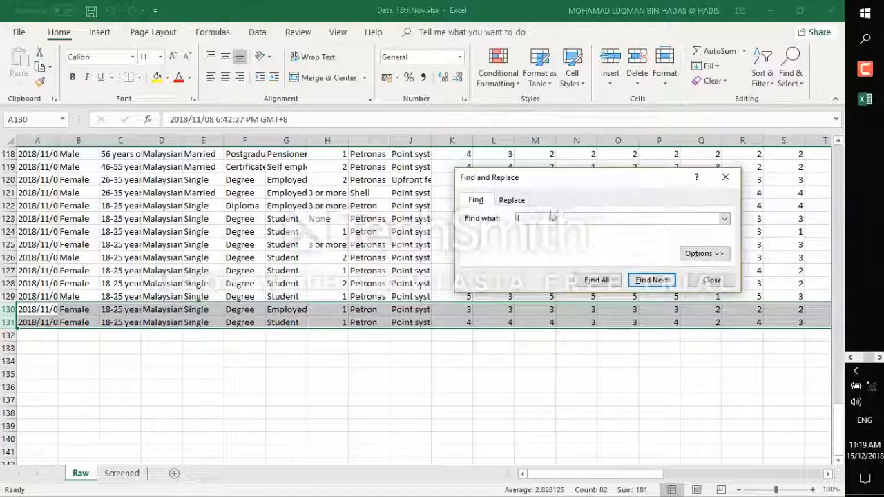
pyautogui.click(246, 244)
pyautogui.scroll(5, 248, 245)
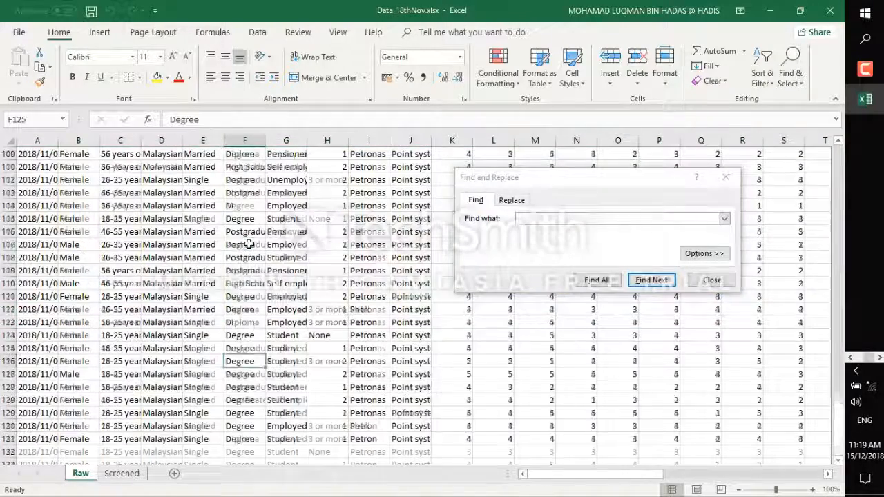
pyautogui.scroll(15, 249, 245)
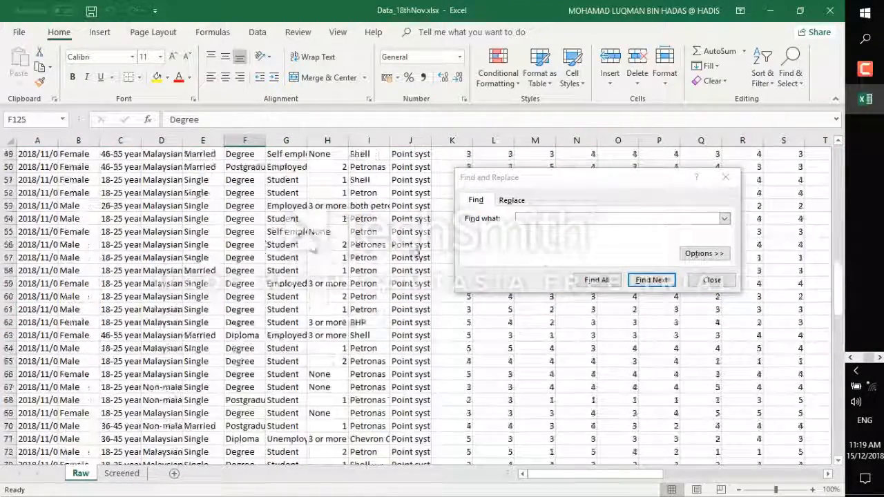
pyautogui.scroll(5, 148, 314)
pyautogui.click(512, 201)
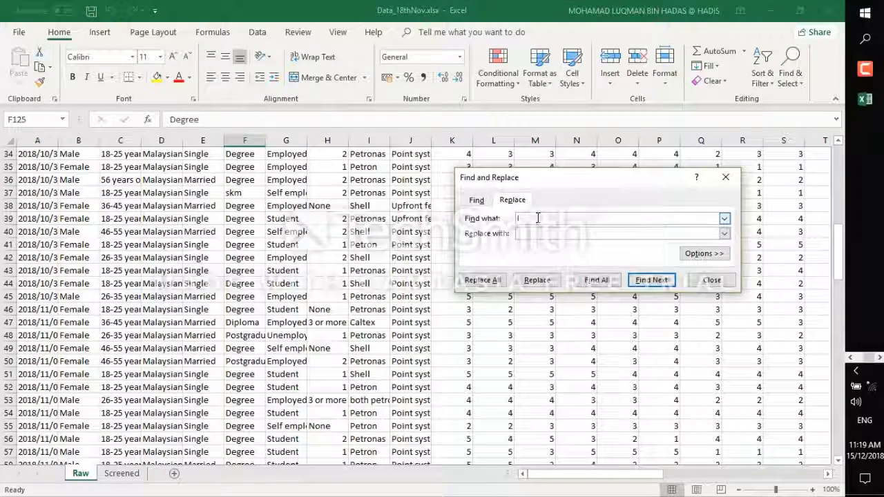
pyautogui.write('female')
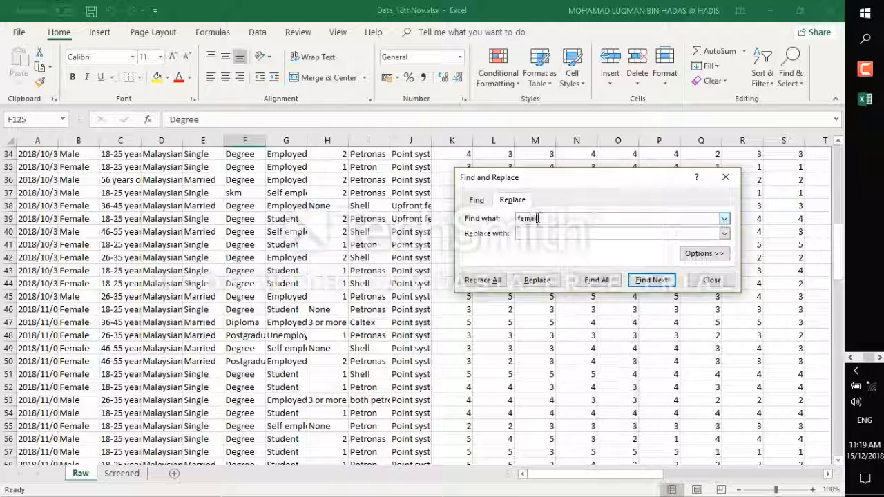
pyautogui.click(532, 233)
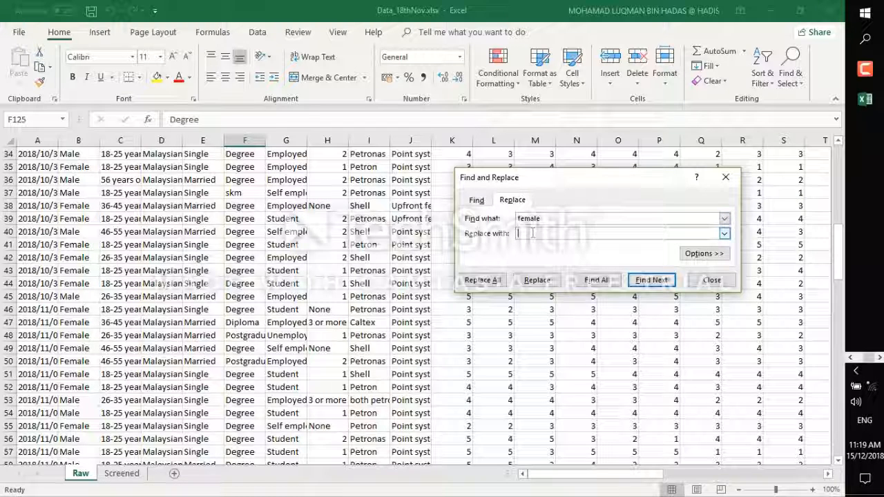
pyautogui.write('2')
pyautogui.click(484, 282)
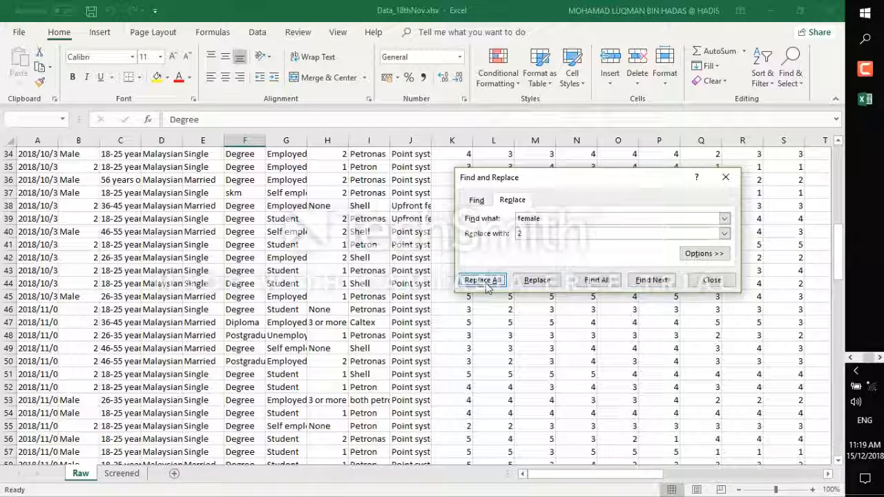
pyautogui.click(420, 292)
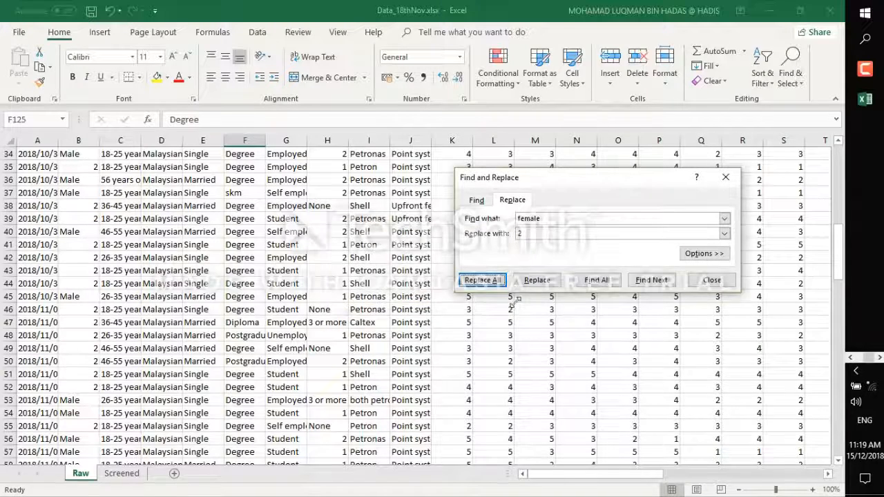
# Replace every "male" entry in the Raw sheet with 1 and close Find and Replace
pyautogui.click(550, 218)
pyautogui.doubleClick(550, 218)
pyautogui.write('m')
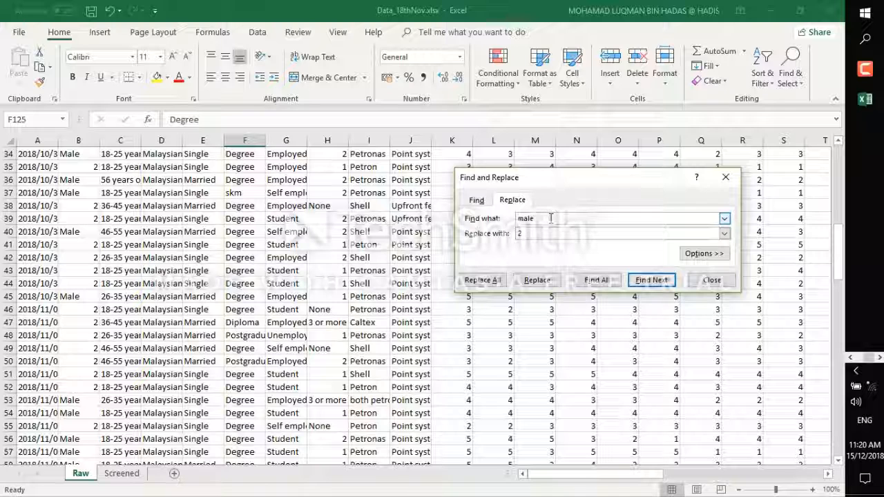
pyautogui.click(546, 233)
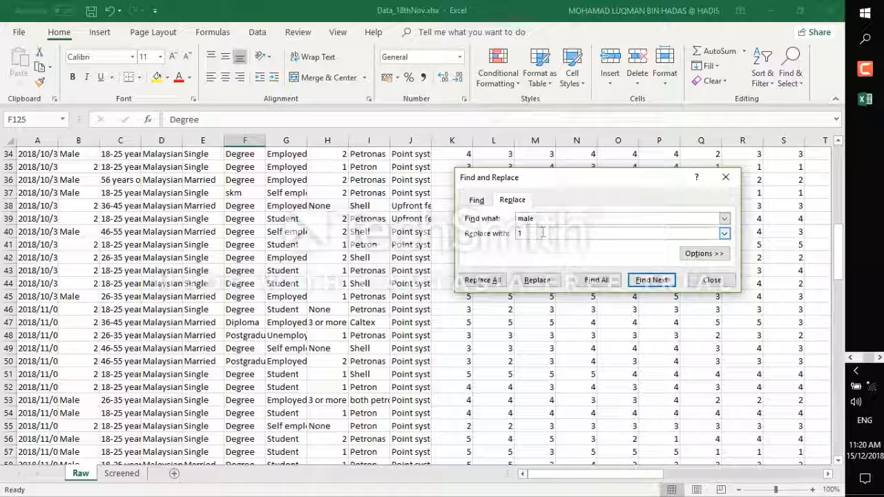
pyautogui.click(481, 280)
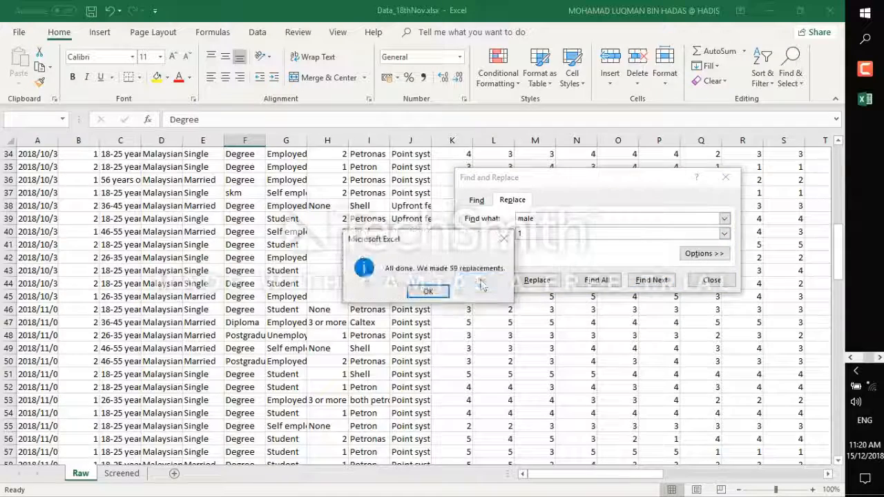
pyautogui.click(436, 290)
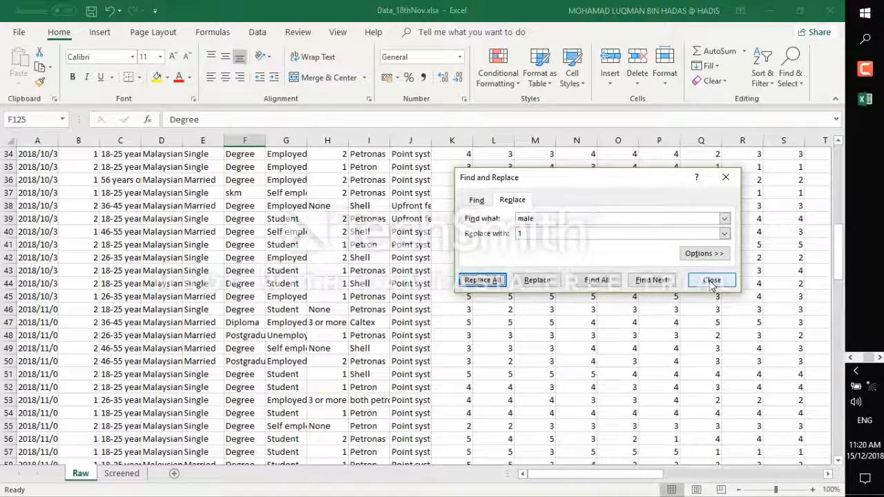
pyautogui.click(712, 281)
# Examine the Gender column of the Raw sheet for responses that are still text instead of a numeric code
pyautogui.scroll(11, 306, 290)
pyautogui.click(83, 141)
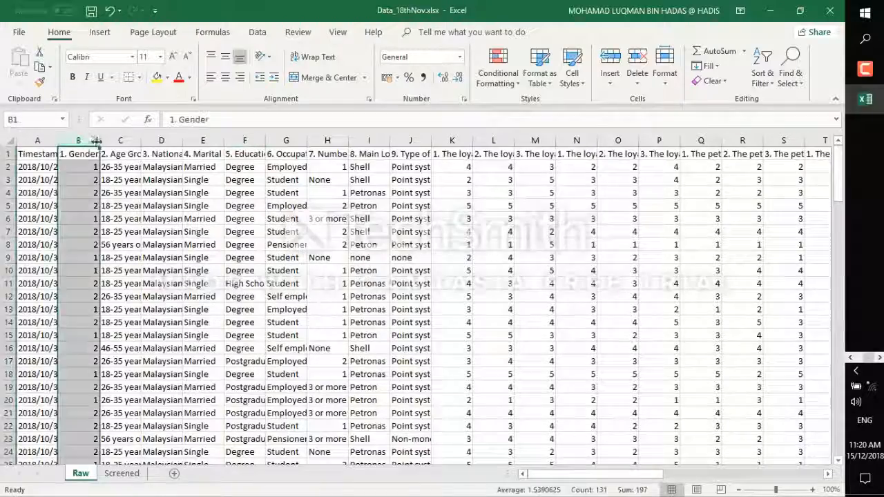
pyautogui.scroll(-20, 96, 219)
pyautogui.scroll(18, 95, 219)
pyautogui.click(69, 398)
pyautogui.scroll(11, 90, 338)
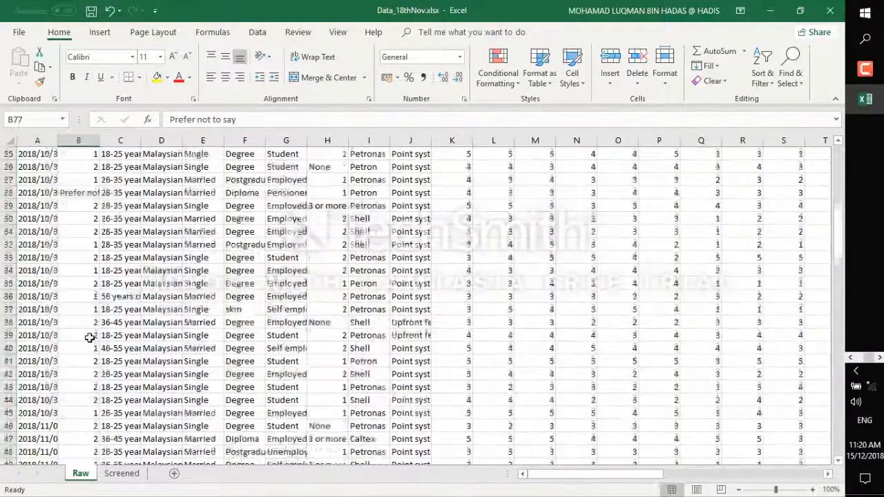
pyautogui.scroll(2, 90, 337)
pyautogui.click(83, 269)
pyautogui.scroll(6, 210, 346)
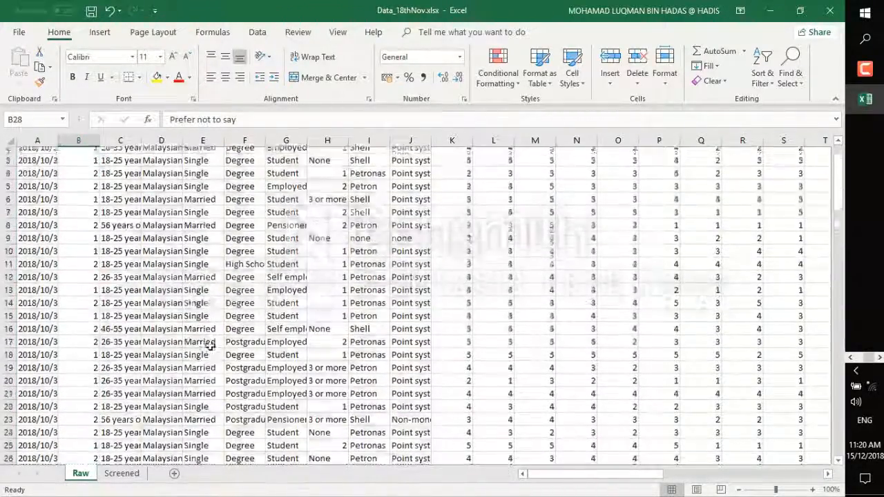
pyautogui.scroll(1, 210, 346)
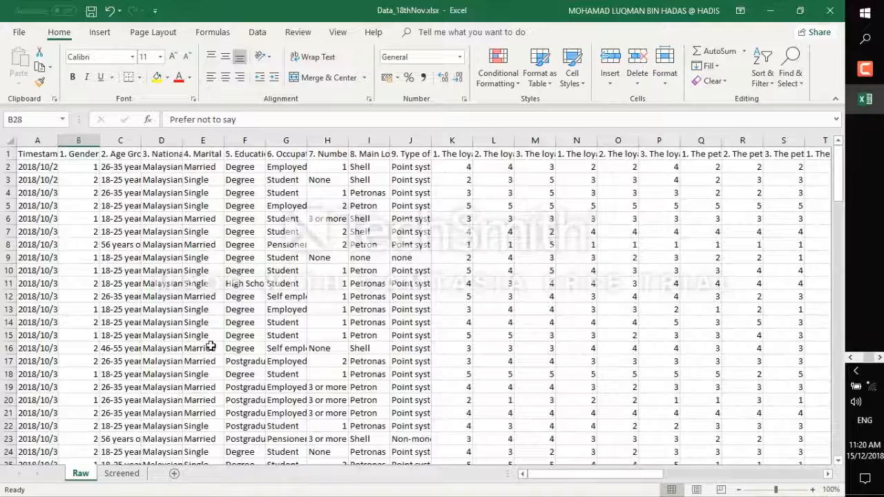
# Add filters to the Raw sheet's header row and filter the Gender column to only "Prefer not to say"
pyautogui.click(761, 74)
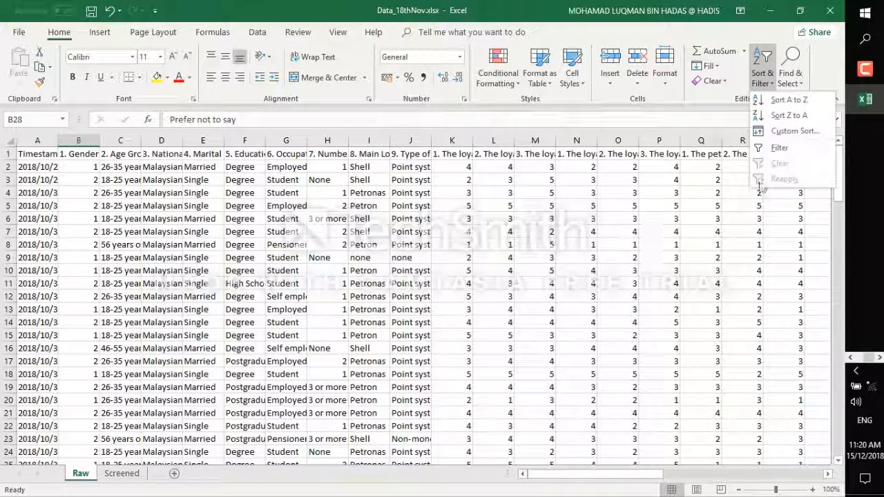
pyautogui.click(778, 148)
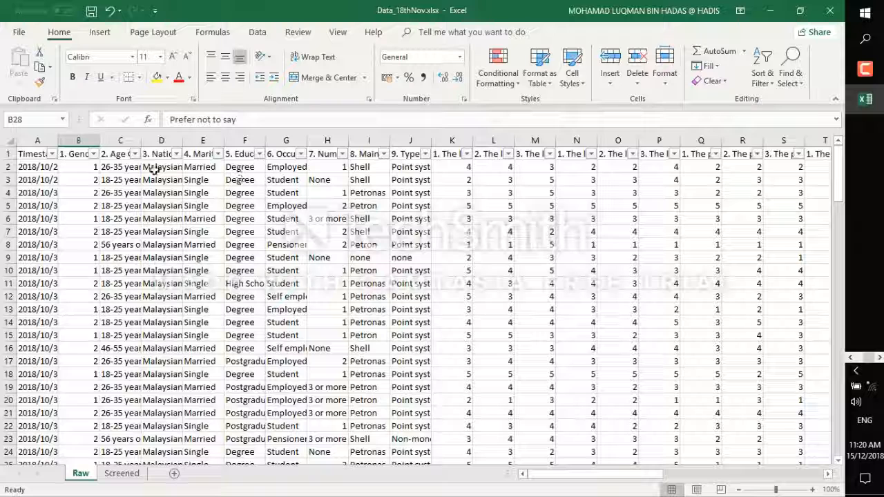
pyautogui.click(94, 153)
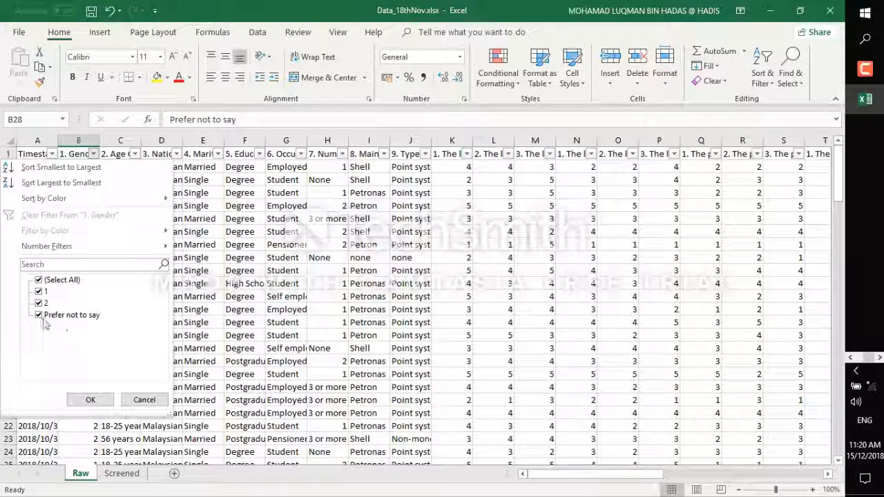
pyautogui.click(40, 280)
pyautogui.click(39, 315)
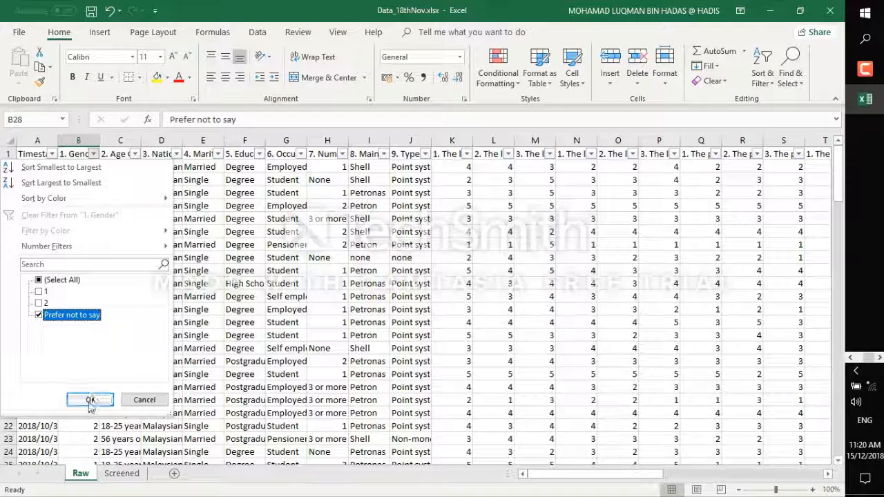
pyautogui.click(90, 400)
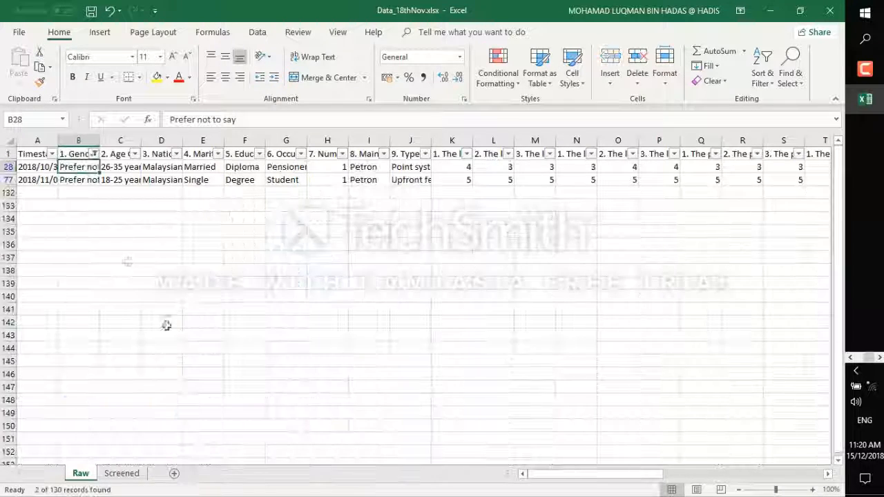
# Replace the two filtered "Prefer not to say" entries in the Gender column, cells B28 and B77, with 3
pyautogui.doubleClick(83, 169)
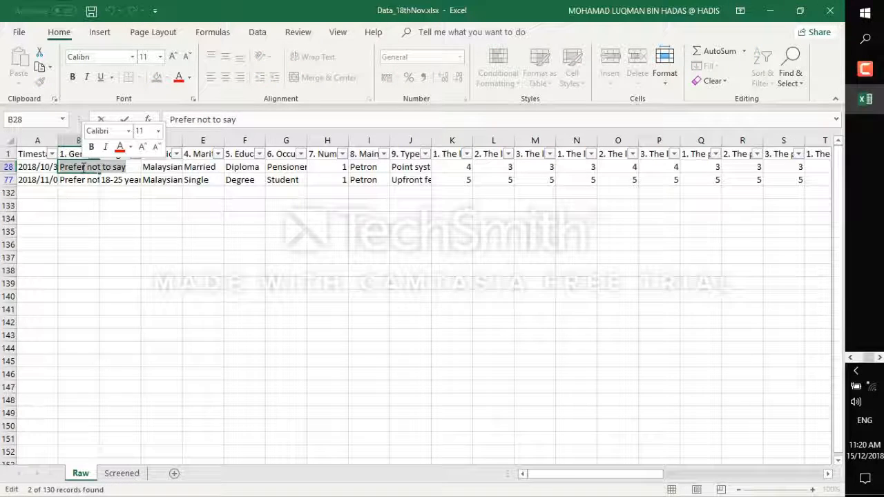
pyautogui.write('3')
pyautogui.press('Return')
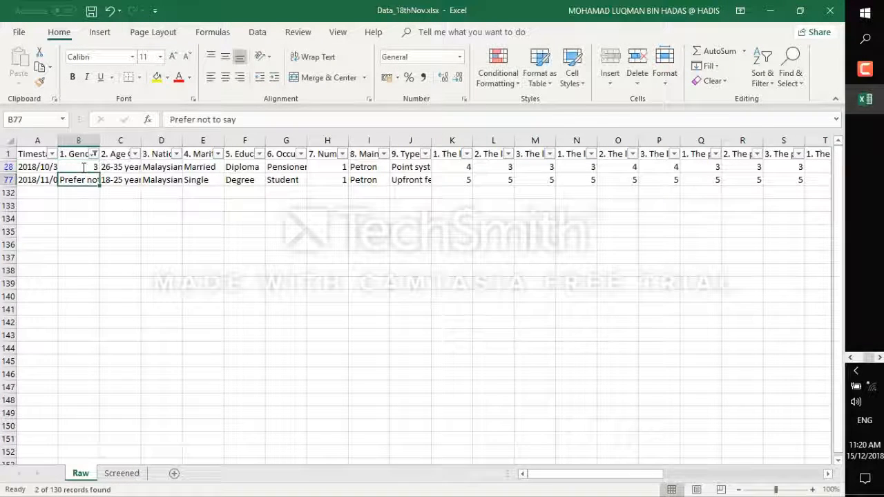
pyautogui.doubleClick(89, 181)
pyautogui.tripleClick(88, 180)
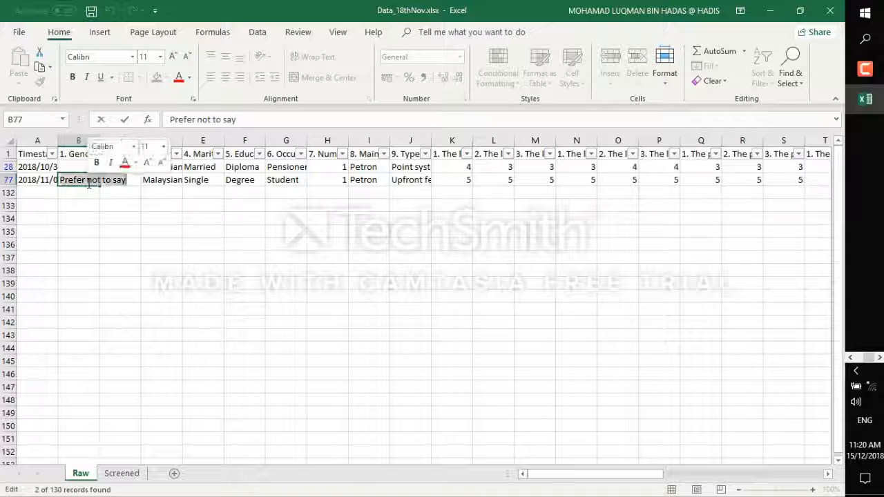
pyautogui.write('3')
pyautogui.press('Return')
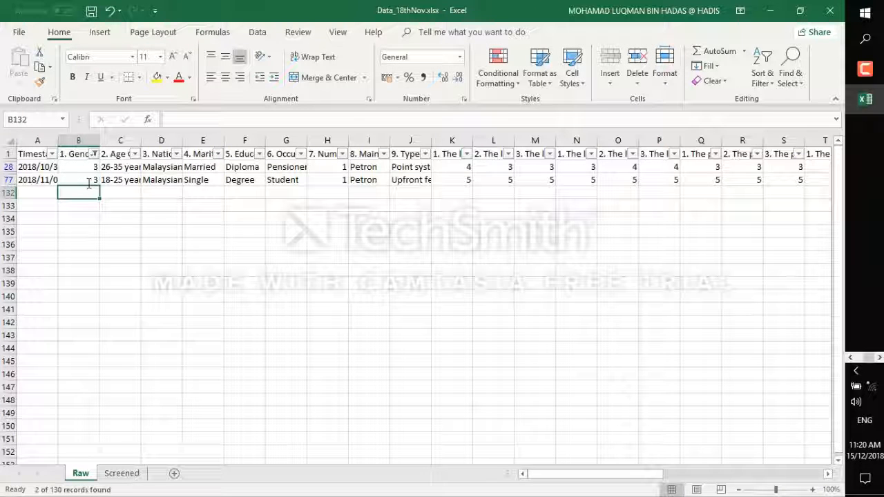
# Reset the Gender column filter to include all values so every response row is listed again
pyautogui.click(94, 154)
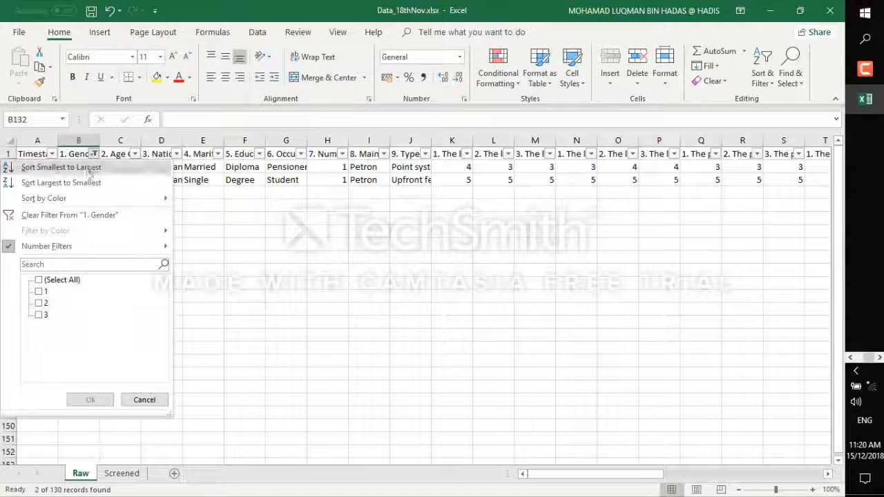
pyautogui.click(40, 279)
pyautogui.click(91, 399)
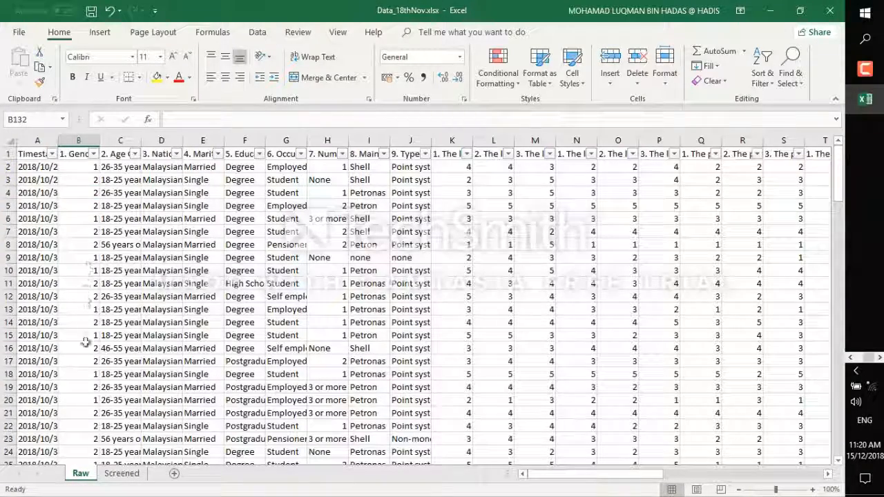
# Examine the coded Gender column down the Raw sheet and compare it with the numerically coded responses on the Screened sheet
pyautogui.scroll(-9, 76, 278)
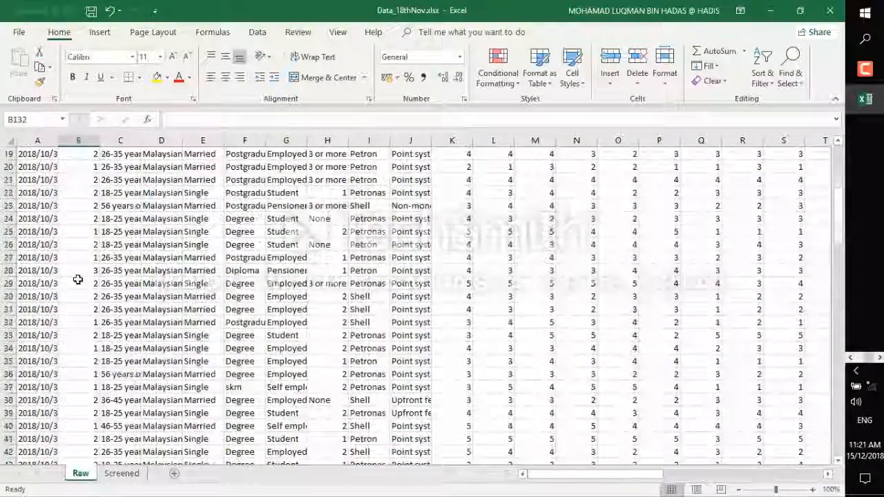
pyautogui.scroll(-15, 78, 279)
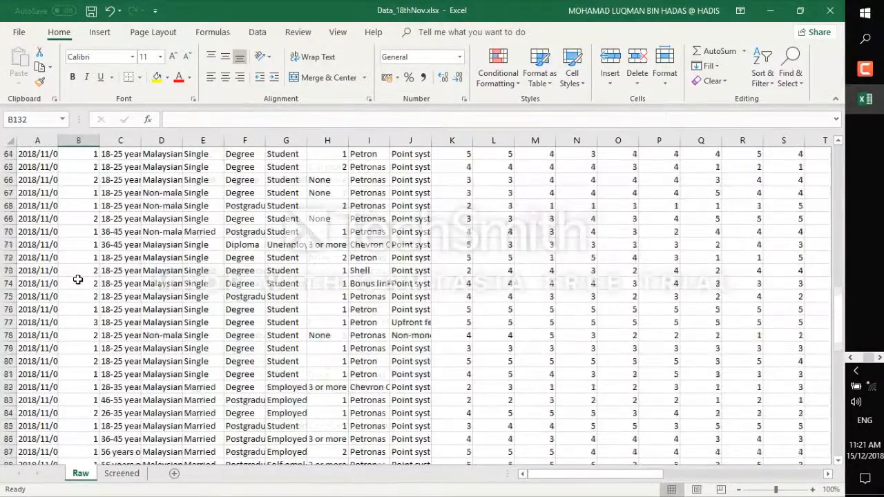
pyautogui.scroll(-15, 78, 278)
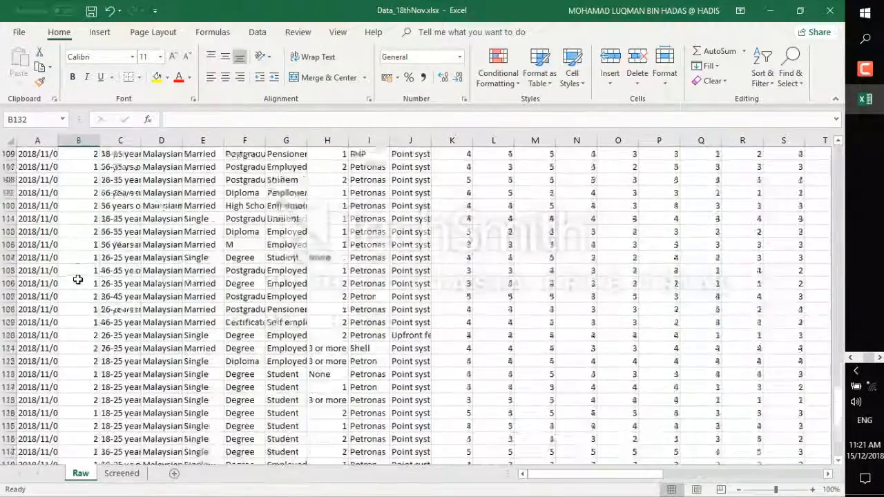
pyautogui.scroll(20, 78, 279)
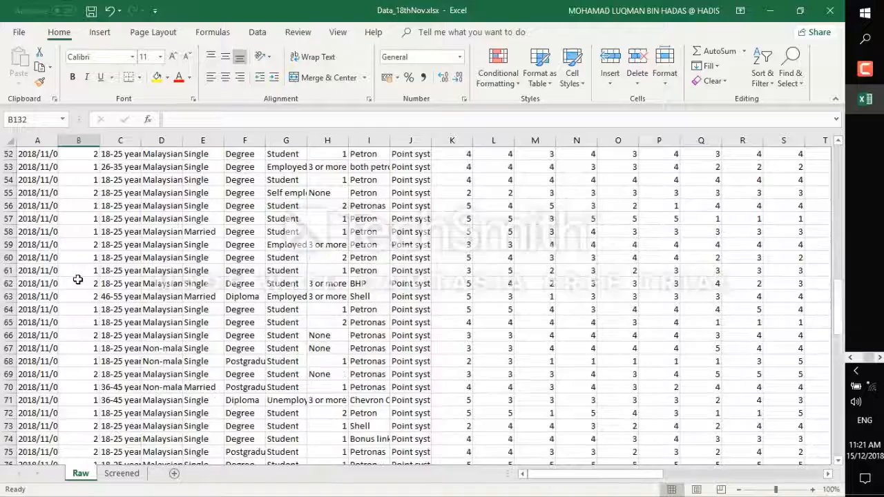
pyautogui.scroll(17, 78, 279)
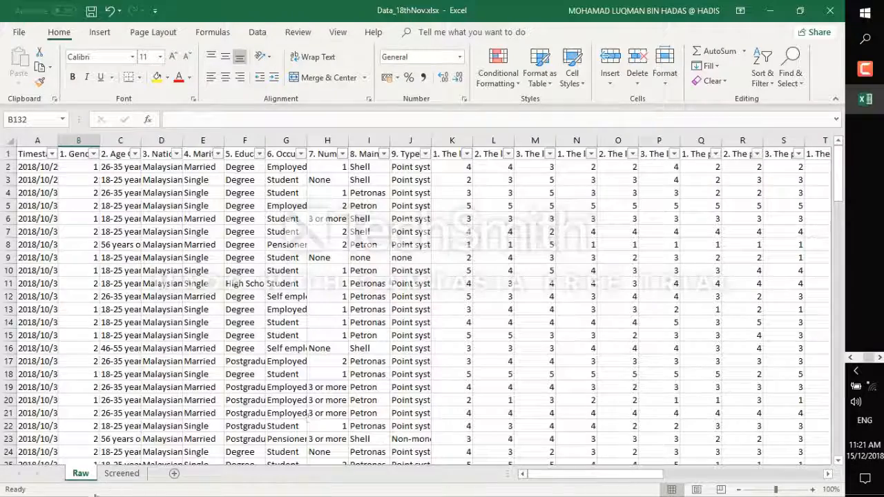
pyautogui.click(124, 474)
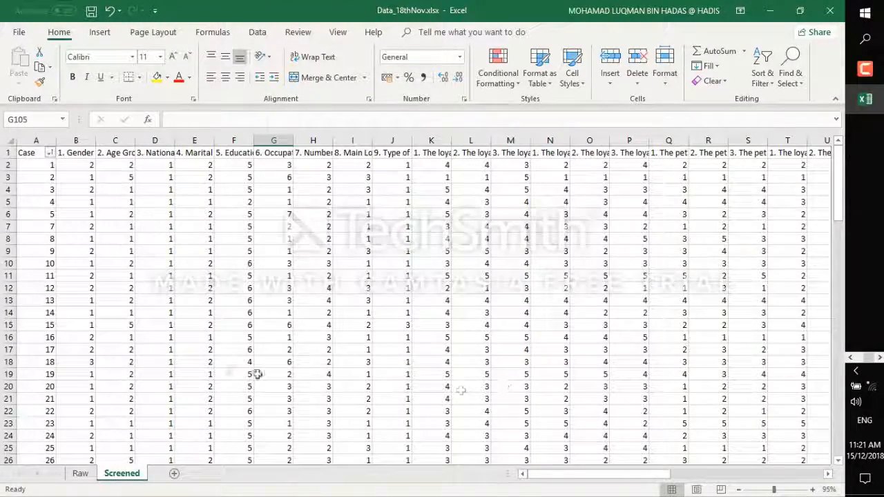
pyautogui.scroll(-9, 433, 341)
pyautogui.scroll(-11, 433, 341)
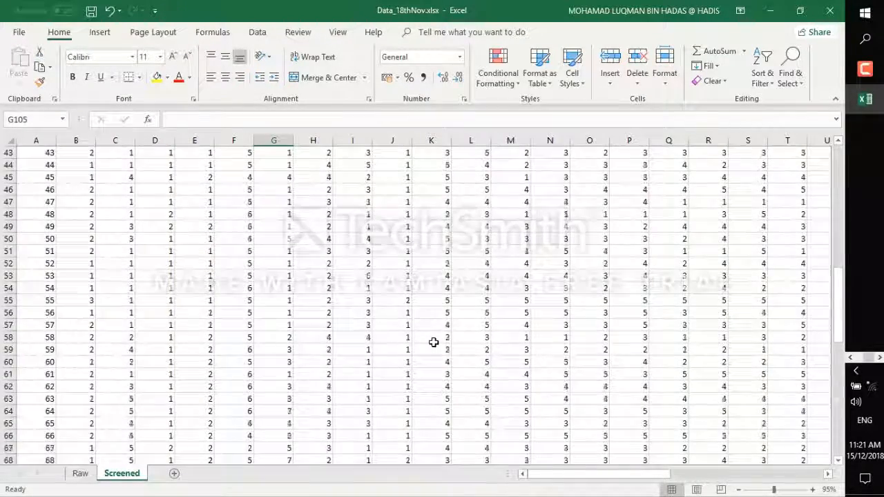
pyautogui.scroll(20, 433, 341)
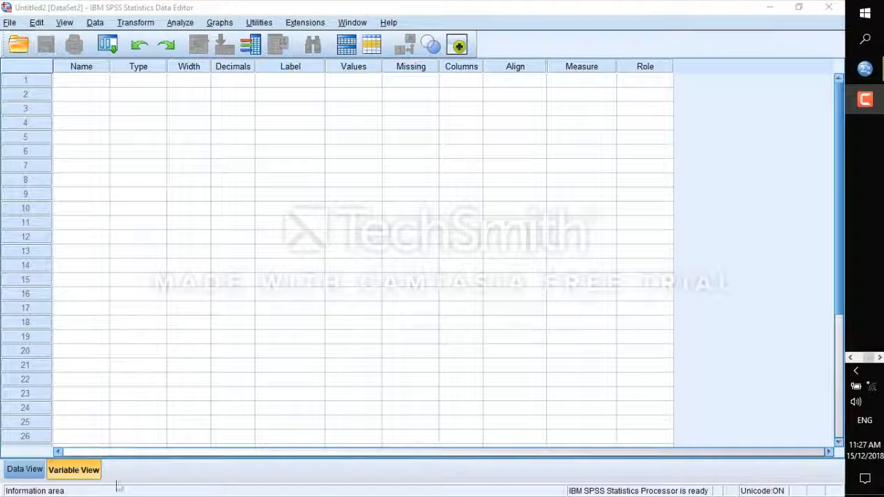
# Switch to the empty Untitled2 dataset in SPSS Statistics and define a first variable named Case in Variable View
pyautogui.click(40, 470)
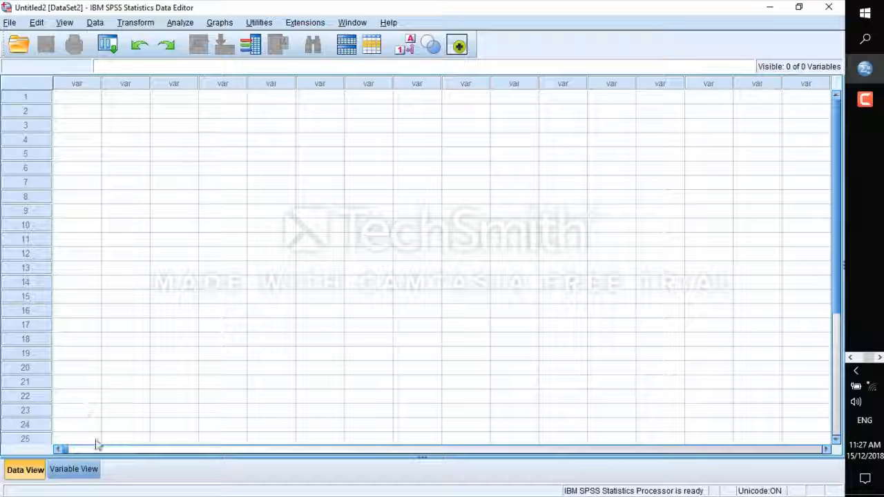
pyautogui.click(85, 469)
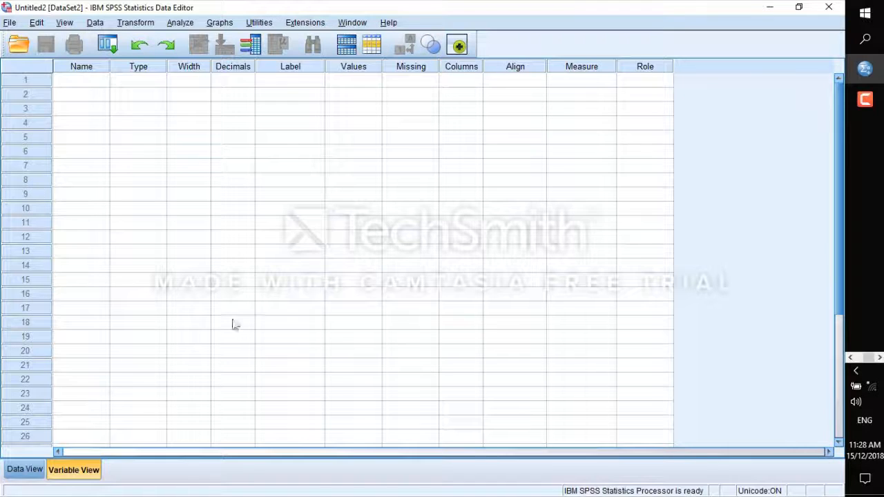
pyautogui.click(84, 81)
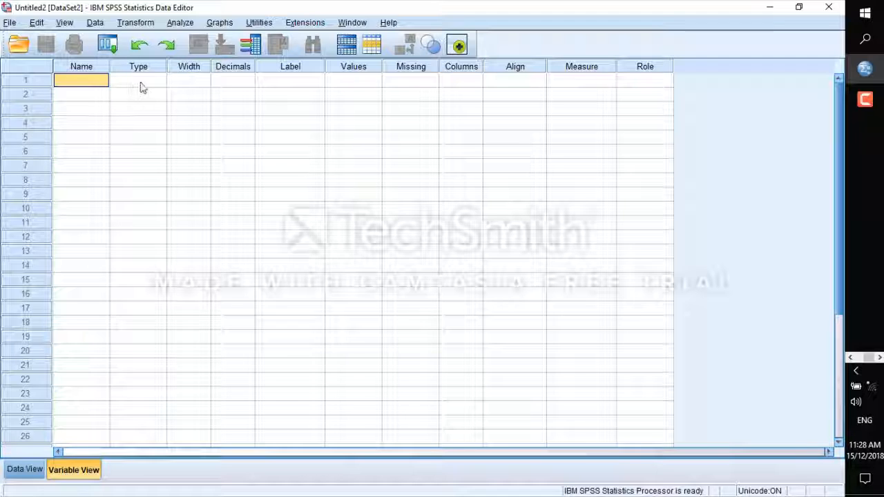
pyautogui.click(141, 83)
pyautogui.click(73, 81)
pyautogui.click(75, 79)
pyautogui.write('C')
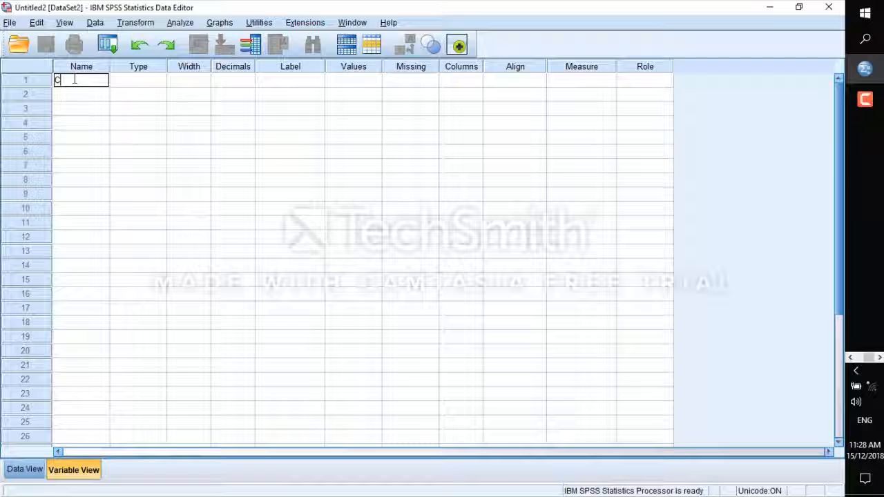
pyautogui.write('ase')
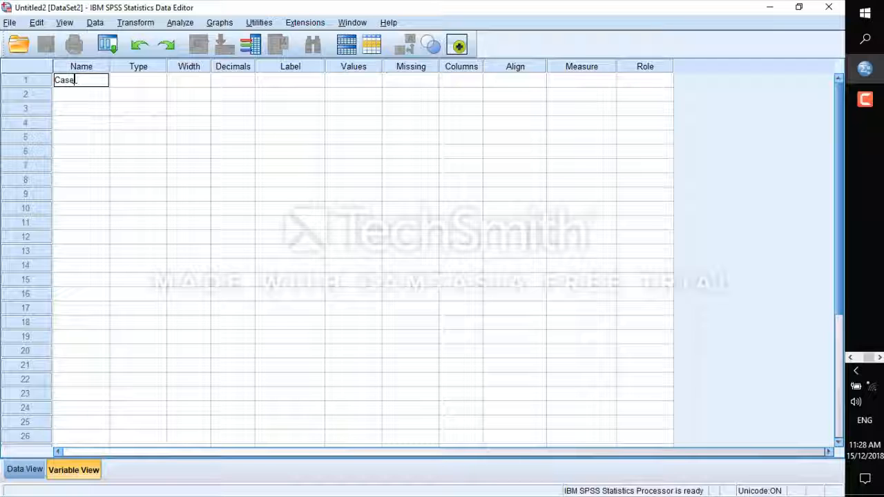
pyautogui.click(119, 81)
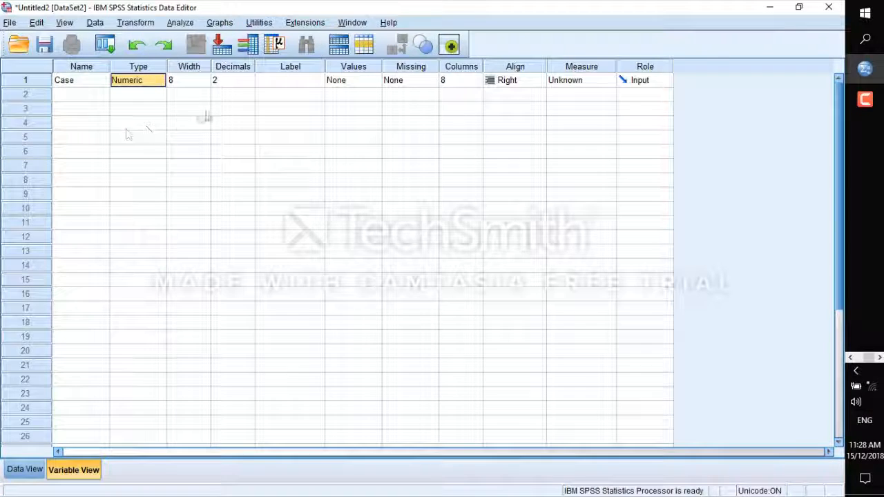
# Set the Case variable's decimals to 0 and its measurement level to Scale
pyautogui.click(233, 83)
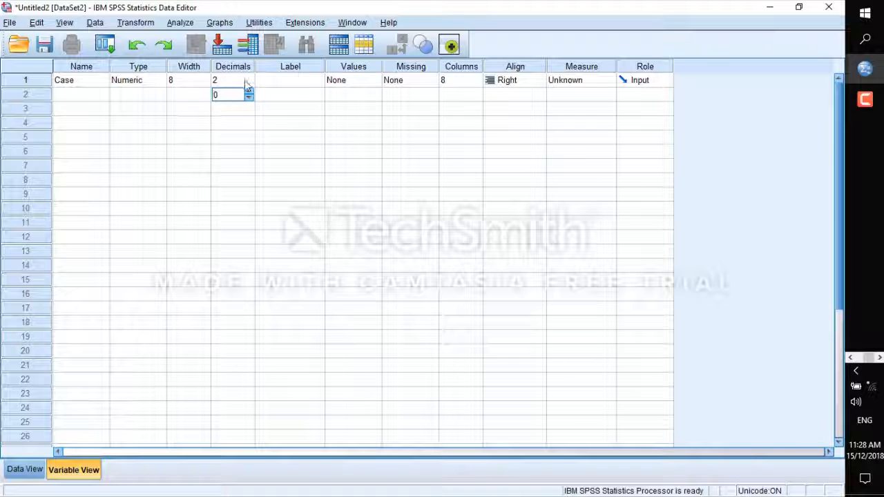
pyautogui.click(250, 84)
pyautogui.click(249, 84)
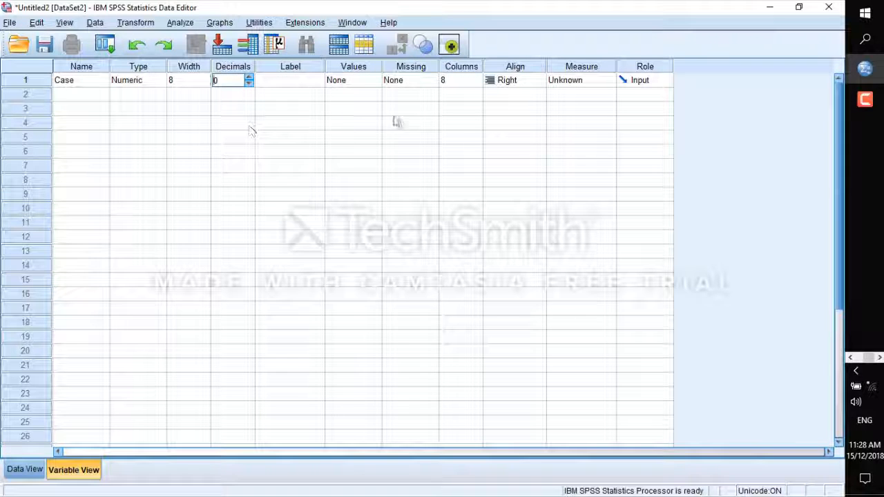
pyautogui.click(368, 84)
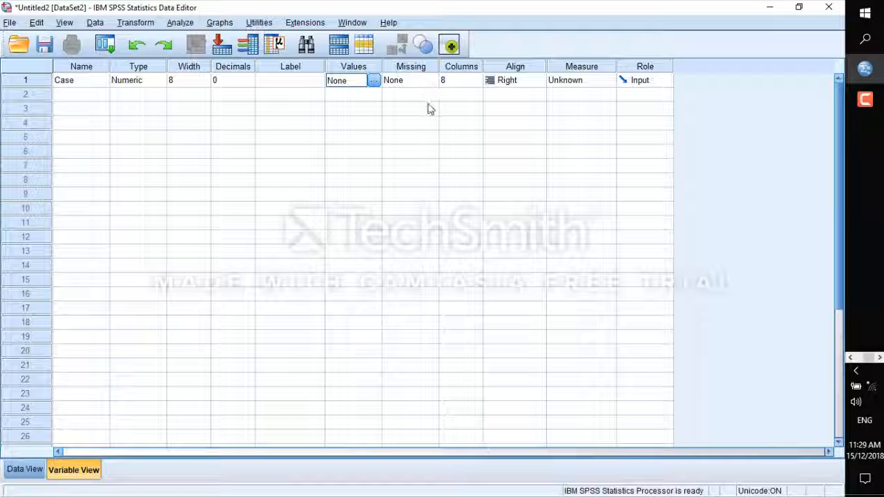
pyautogui.click(579, 81)
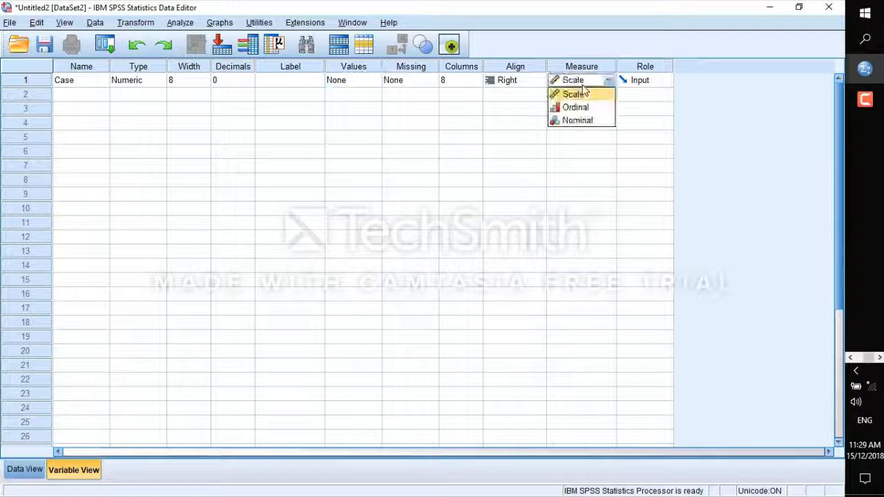
pyautogui.click(580, 97)
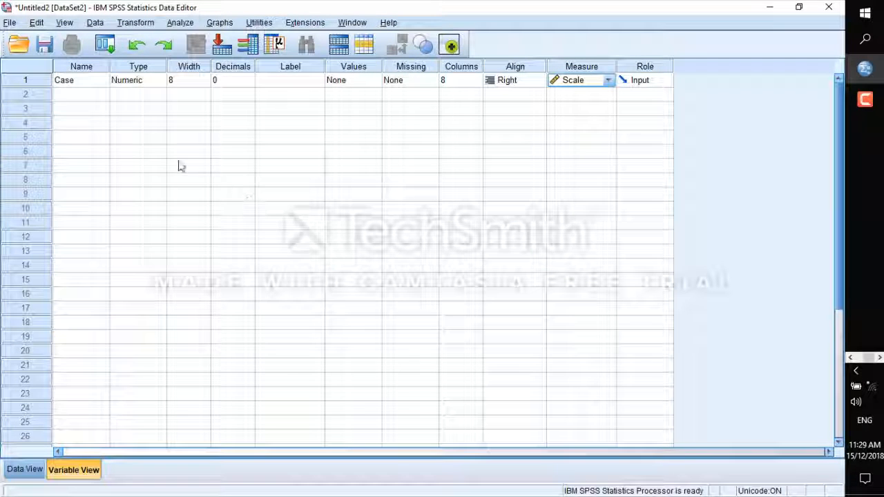
# Review the variable definitions in the SPSS_12Dec.sav dataset, marking the variable names from Gender through DM3
pyautogui.click(81, 94)
pyautogui.click(90, 95)
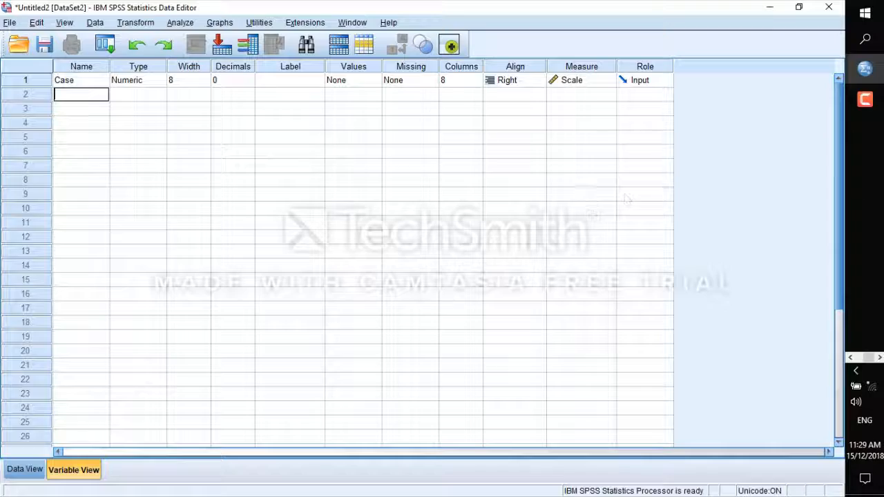
pyautogui.moveTo(864, 70)
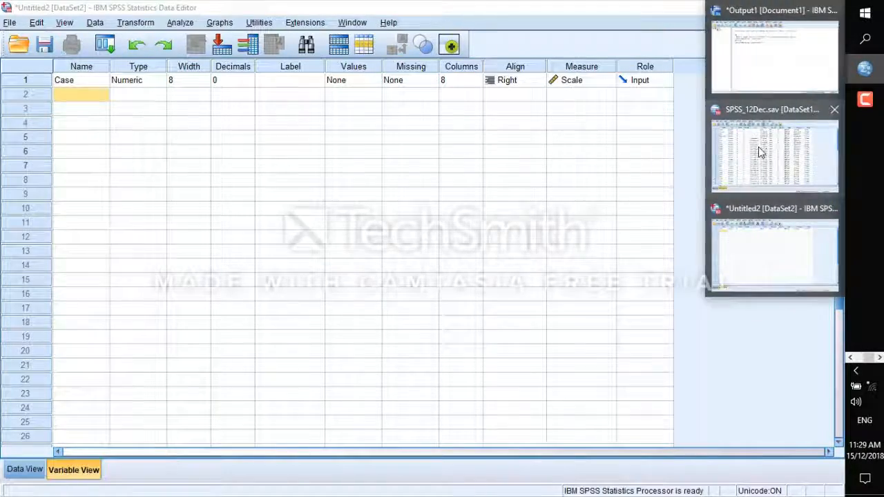
pyautogui.click(759, 148)
pyautogui.scroll(-4, 266, 199)
pyautogui.scroll(4, 266, 199)
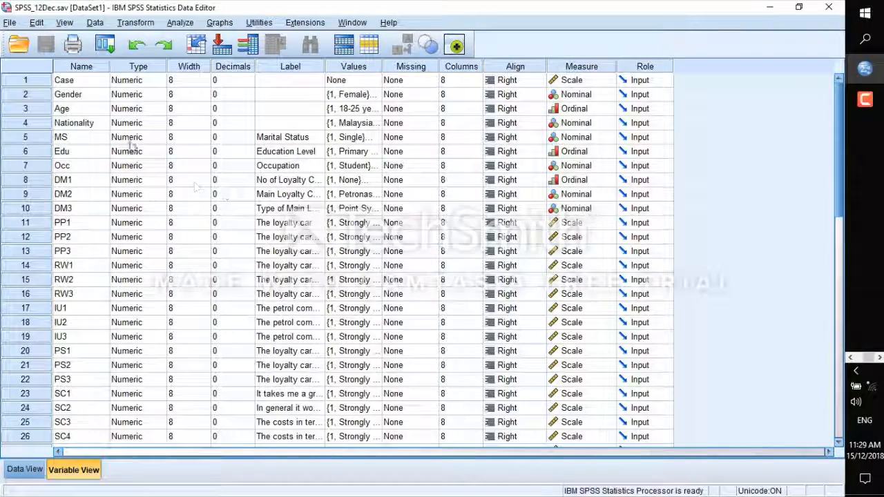
pyautogui.click(75, 96)
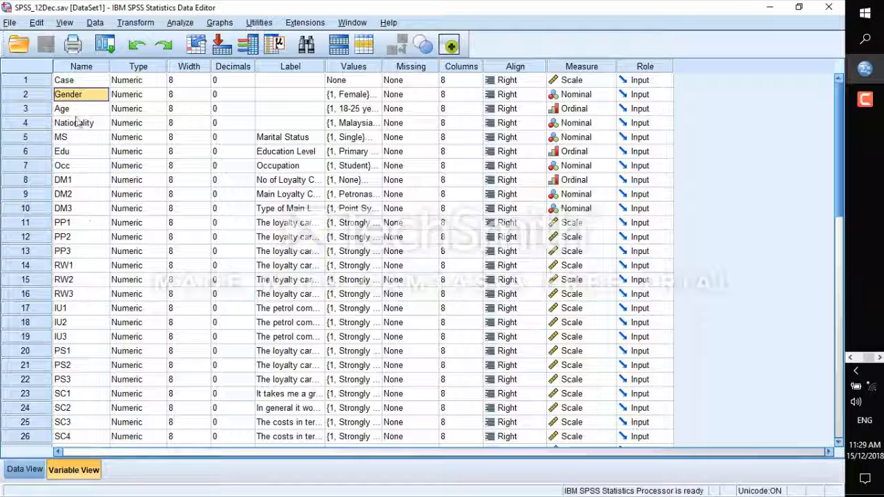
pyautogui.click(75, 213)
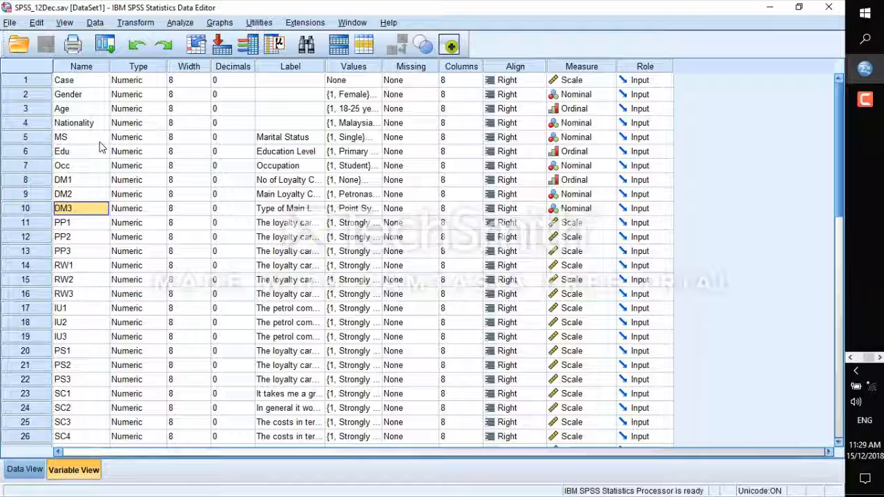
pyautogui.moveTo(69, 95); pyautogui.dragTo(80, 211)
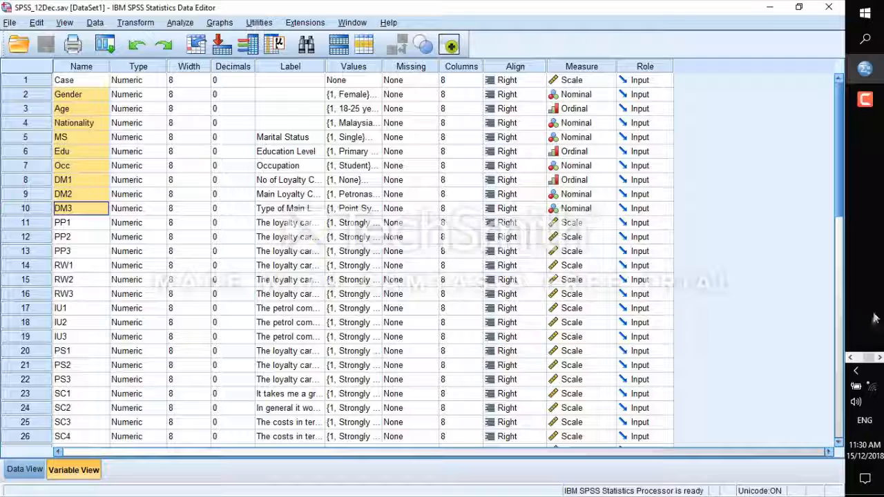
# Return to the Untitled2 dataset and add a second variable named Gender below Case
pyautogui.moveTo(864, 69)
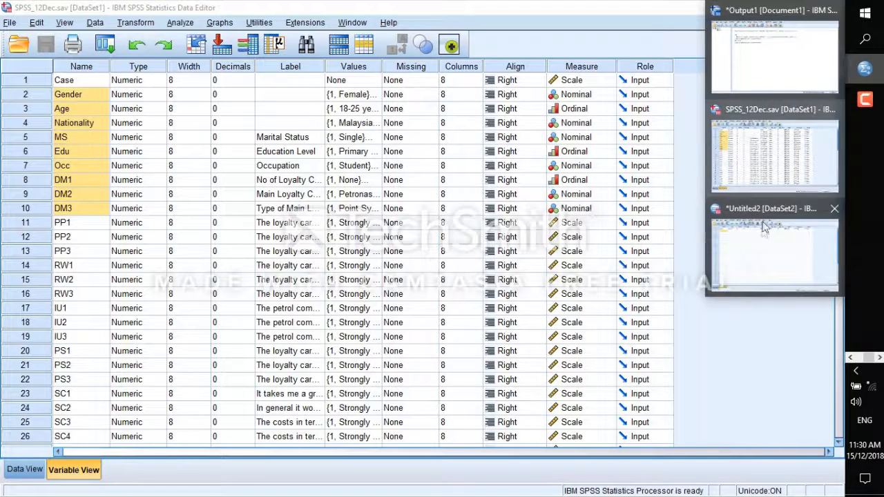
pyautogui.click(773, 250)
pyautogui.click(78, 97)
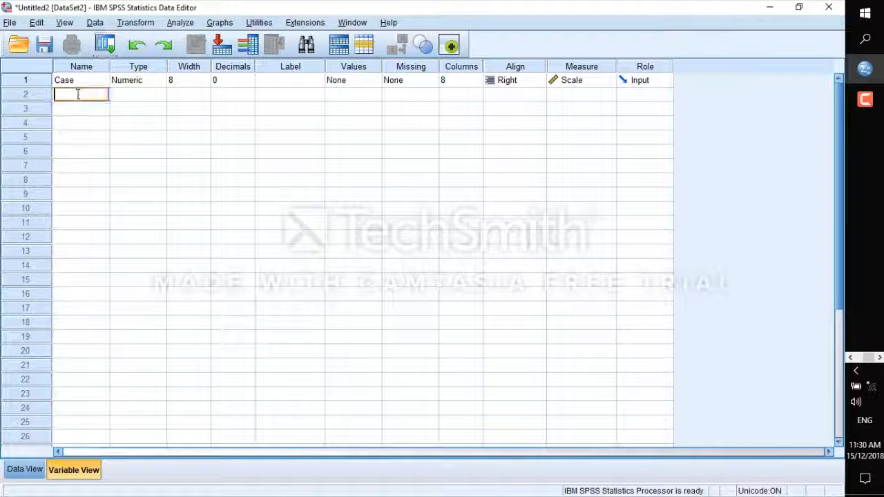
pyautogui.write('Gender')
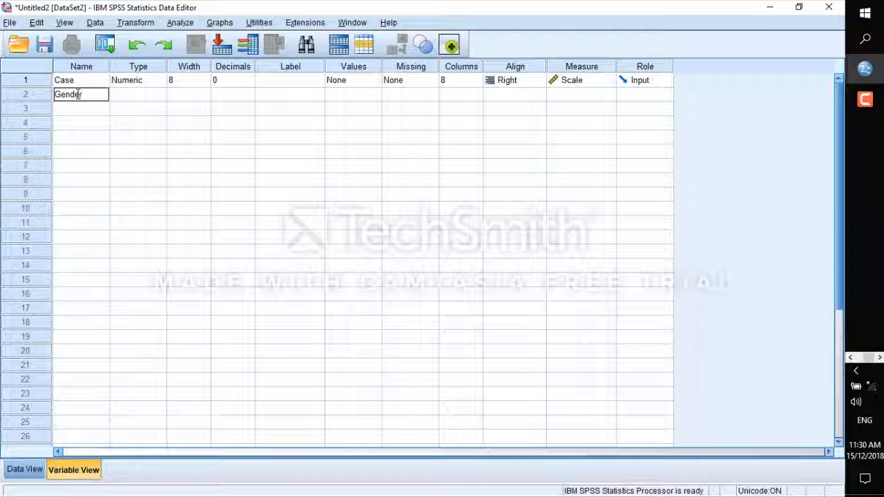
pyautogui.click(183, 97)
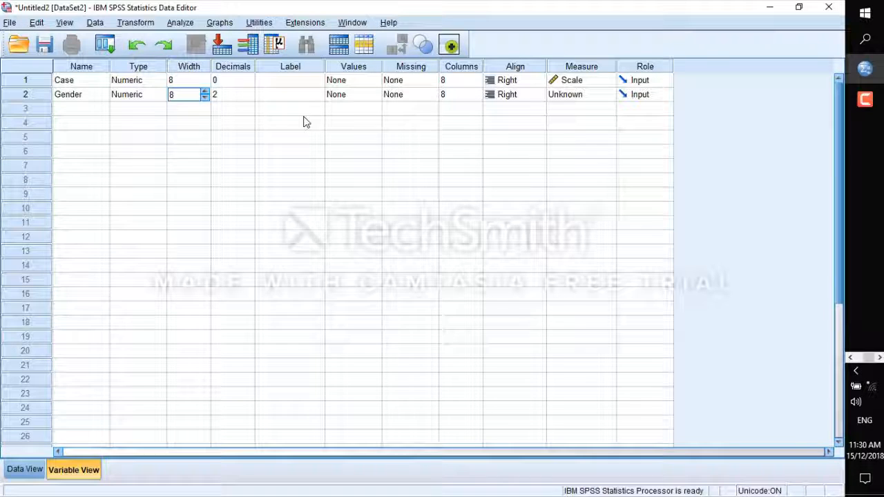
# Set the Gender variable's decimals to 0
pyautogui.click(223, 96)
pyautogui.click(249, 97)
pyautogui.click(249, 97)
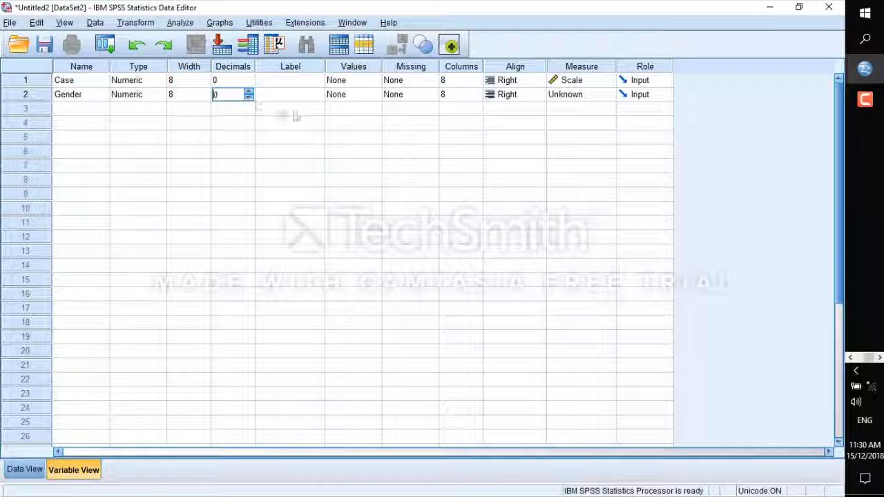
# Open the value labels of the Gender variable and add the label Female for value 1
pyautogui.doubleClick(374, 95)
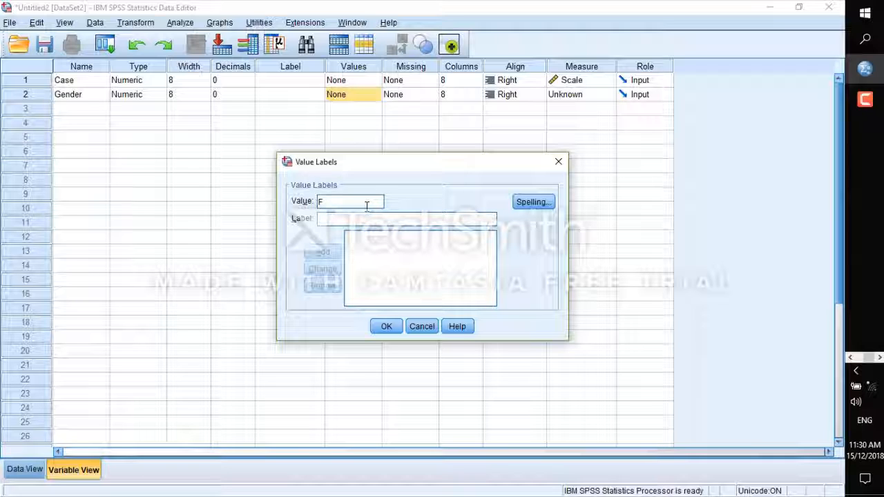
pyautogui.press('BackSpace')
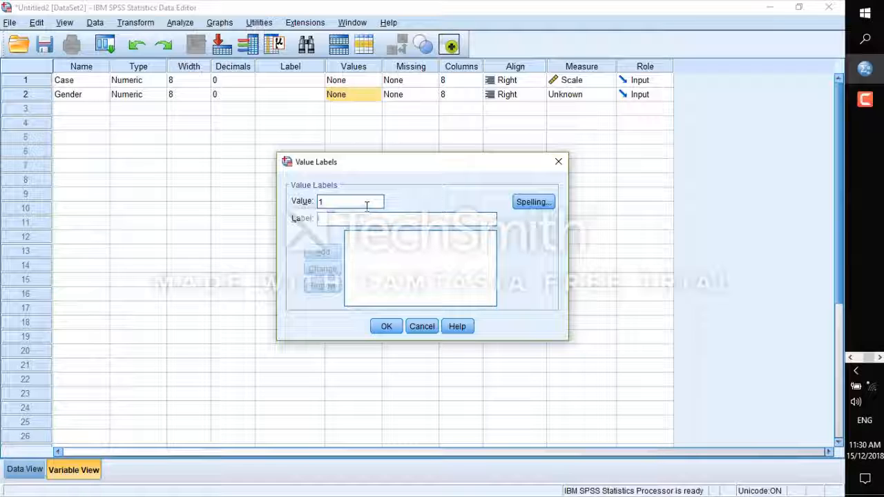
pyautogui.write('F')
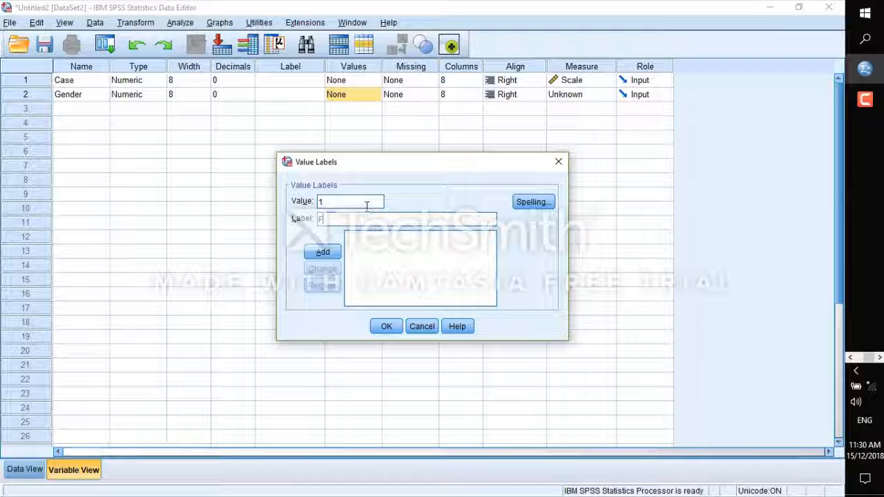
pyautogui.write('emale')
pyautogui.click(333, 255)
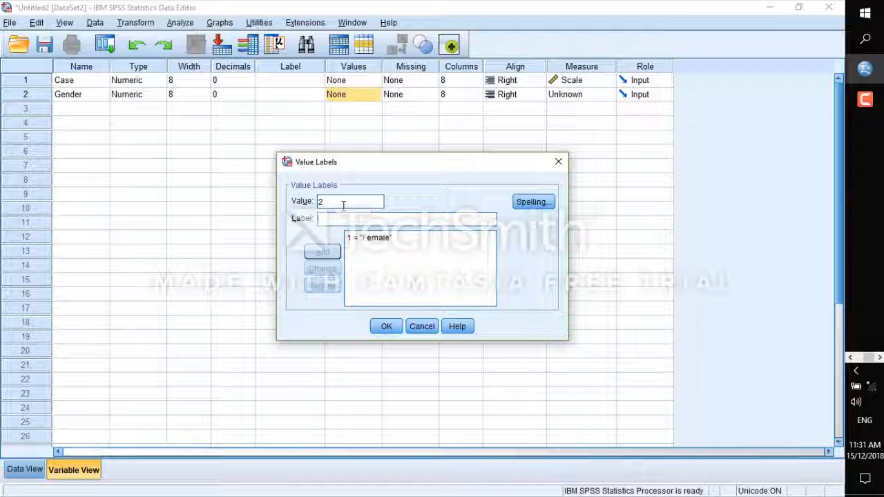
# Add the Gender value labels 2 for Male and 3 for Prefer not to say, and apply the labels
pyautogui.write('Male')
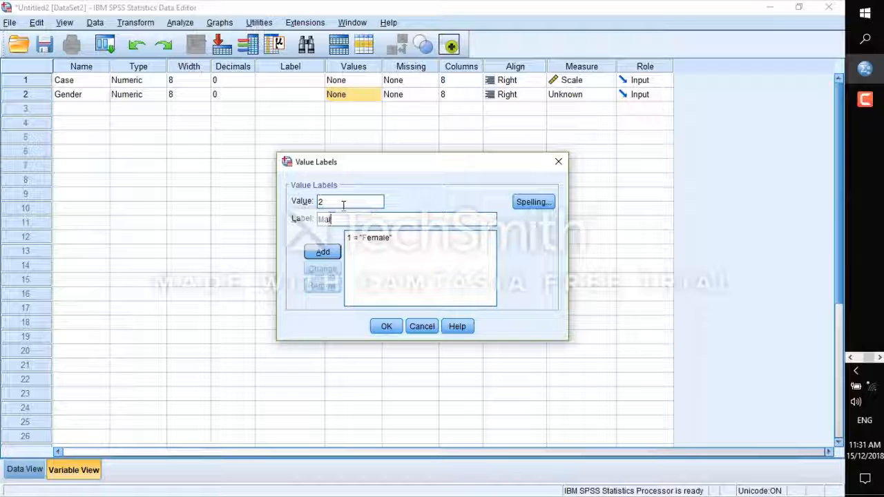
pyautogui.click(322, 252)
pyautogui.write('3')
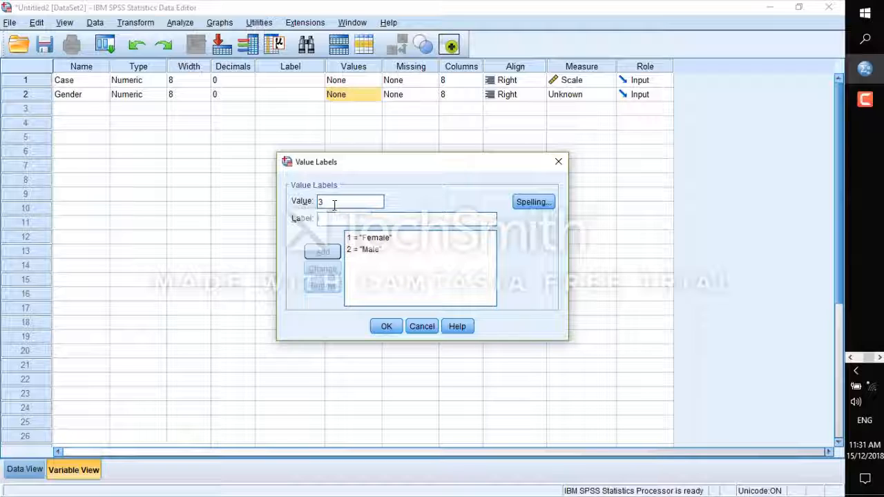
pyautogui.press('Tab')
pyautogui.write('P')
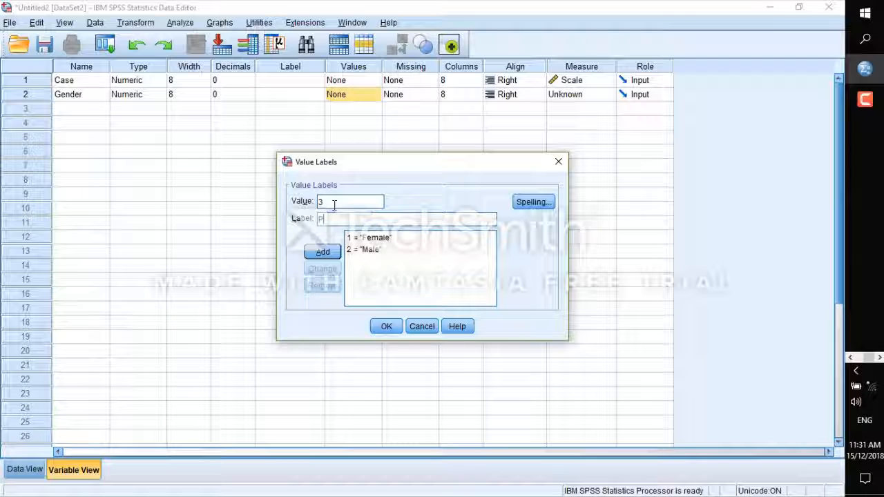
pyautogui.write('refer not to say')
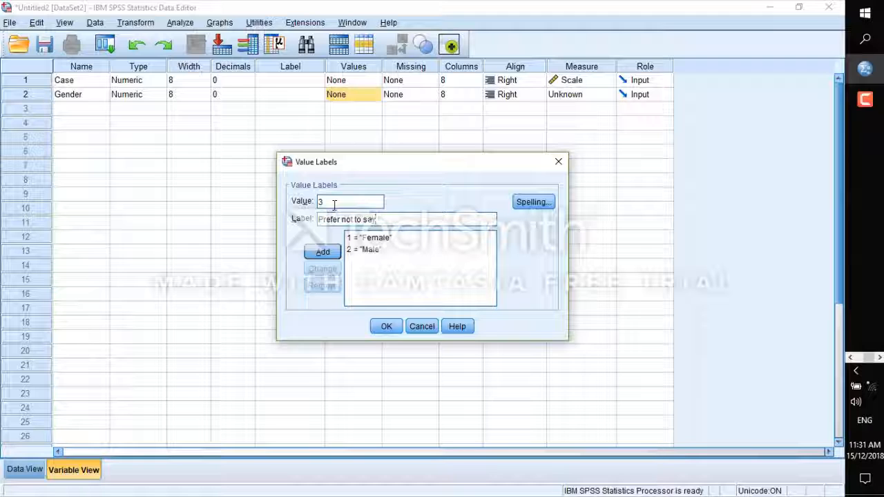
pyautogui.click(330, 253)
pyautogui.click(386, 326)
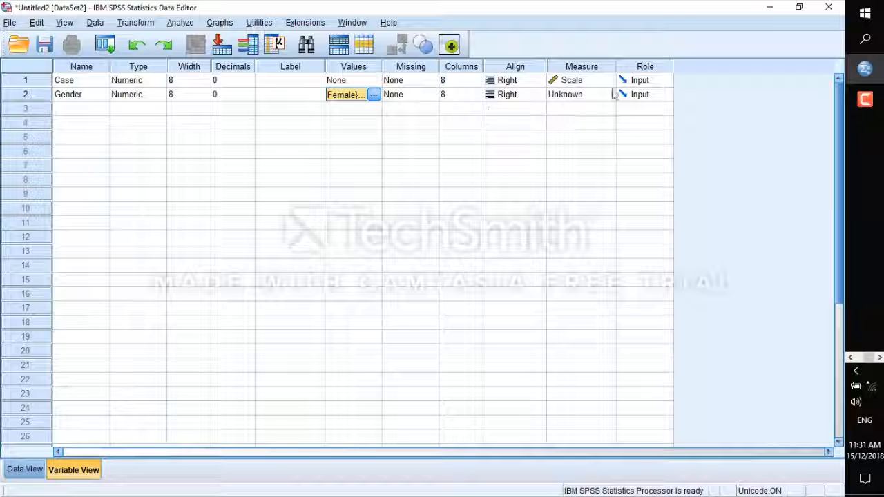
# Set the Gender variable's measurement level to Nominal
pyautogui.click(597, 97)
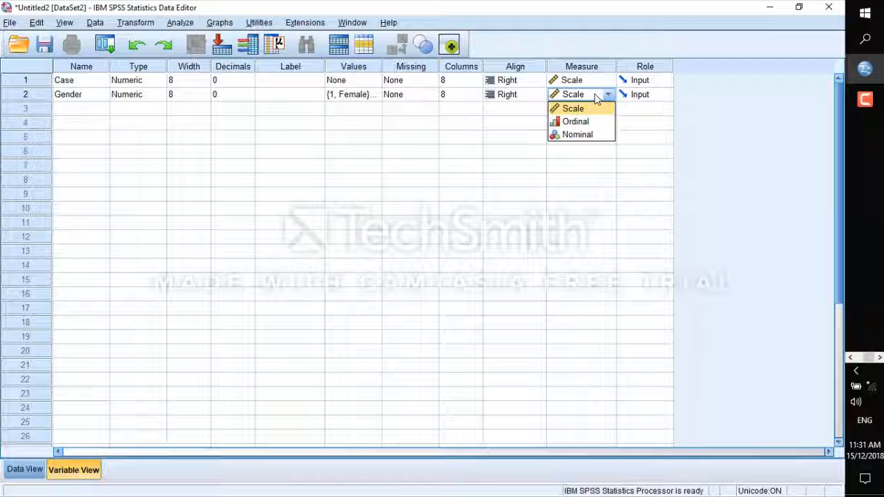
pyautogui.click(584, 135)
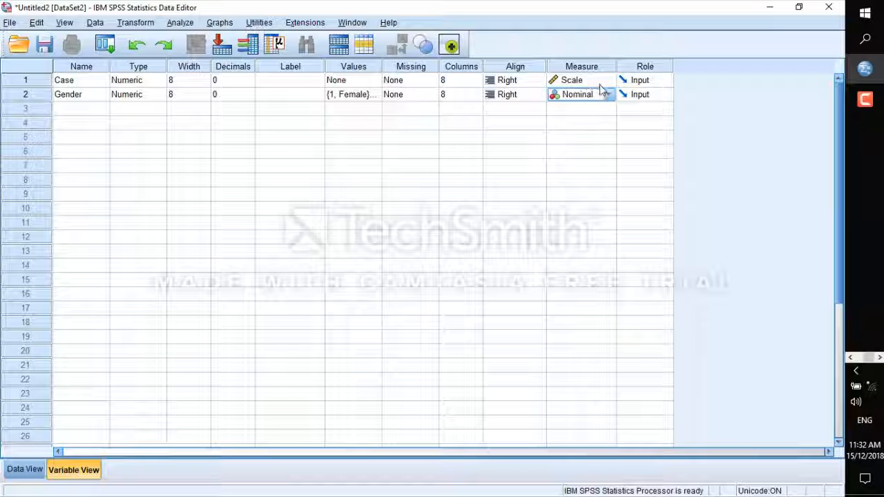
pyautogui.click(607, 95)
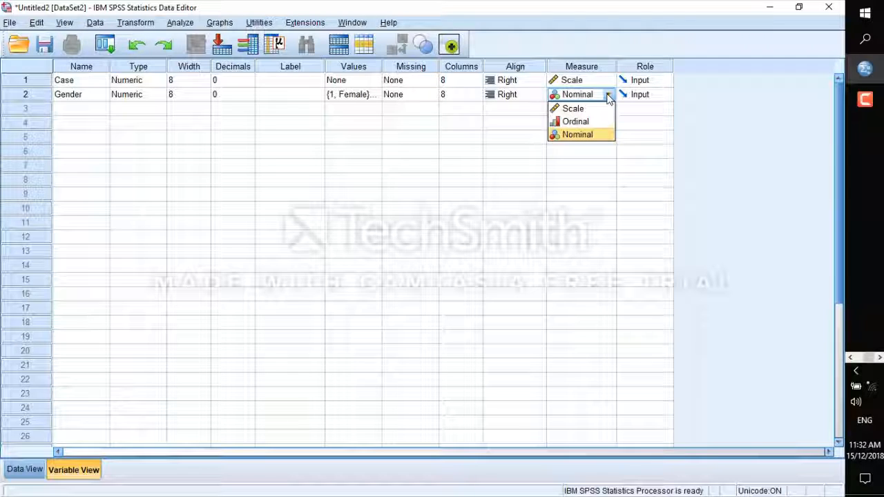
pyautogui.click(609, 96)
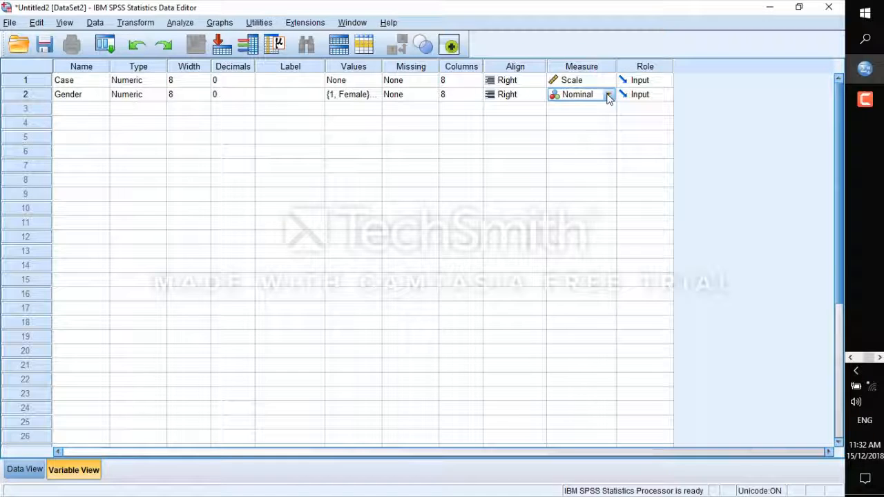
# Switch to the SPSS_12Dec.sav dataset and examine the variables PP1 through SC4, widening the Label column to read their full labels
pyautogui.click(864, 68)
pyautogui.click(580, 139)
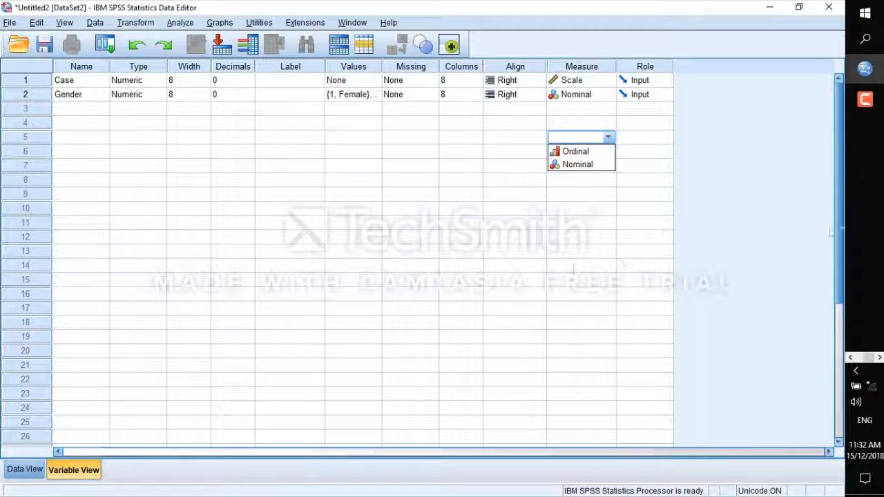
pyautogui.click(864, 69)
pyautogui.click(785, 152)
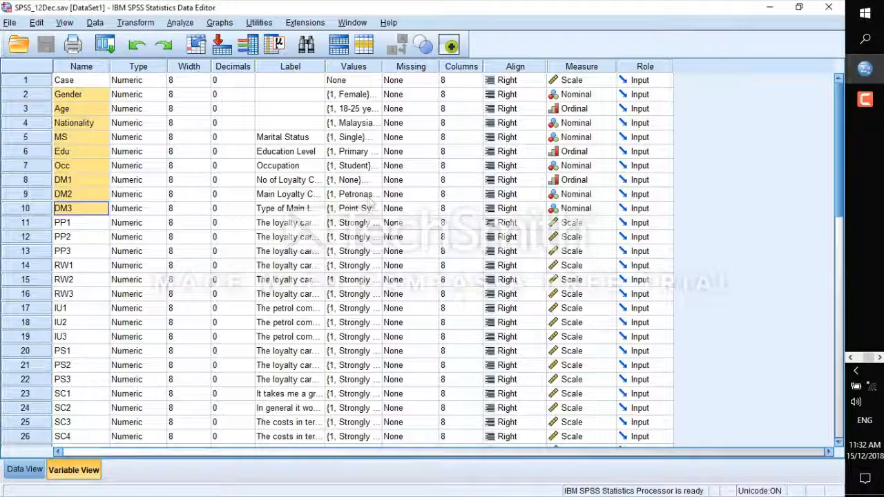
pyautogui.click(122, 196)
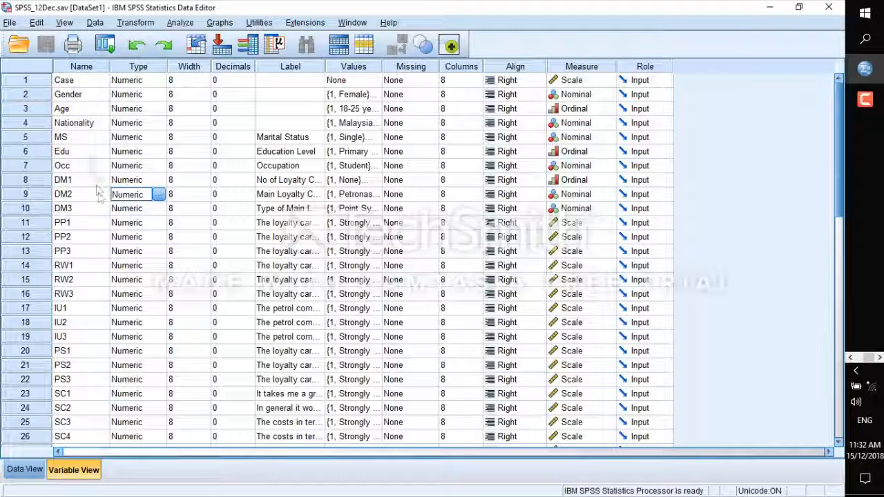
pyautogui.click(70, 210)
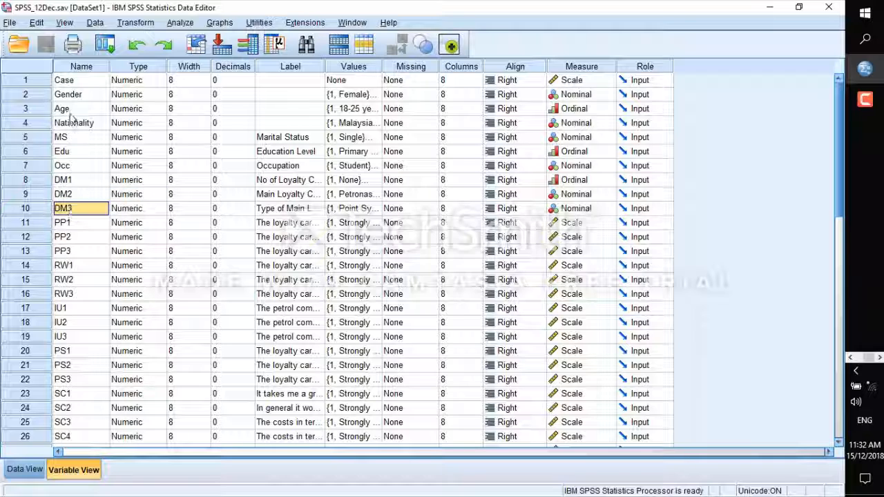
pyautogui.scroll(-2, 72, 212)
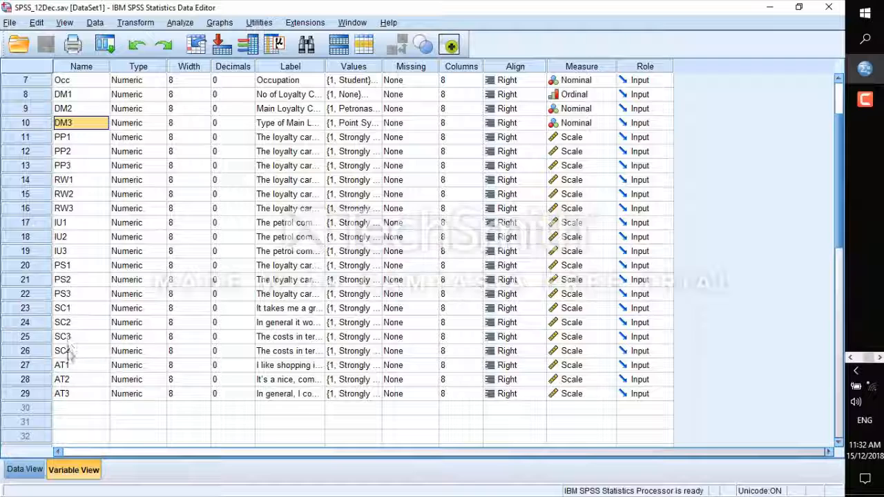
pyautogui.click(67, 141)
pyautogui.moveTo(67, 144); pyautogui.dragTo(78, 353)
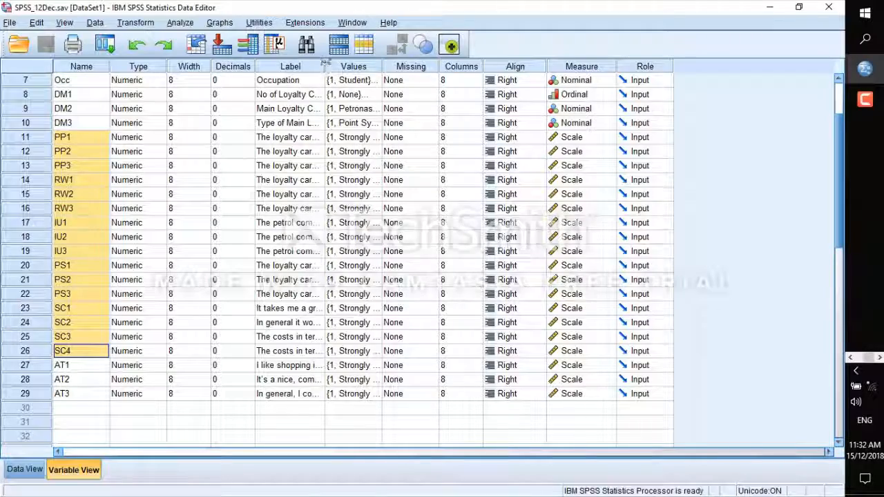
pyautogui.moveTo(324, 63); pyautogui.dragTo(643, 76)
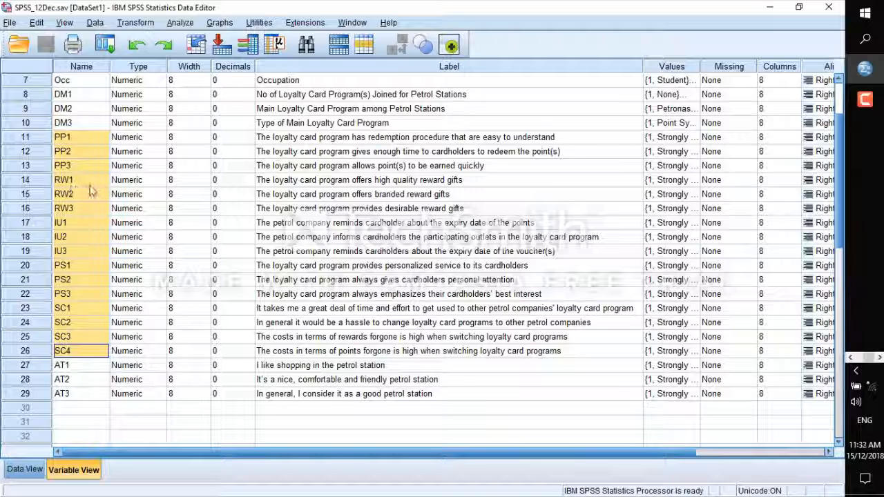
# Examine variables AT1 through AT3 and the measurement levels in the variable list, and view the coded responses in Data View
pyautogui.click(77, 367)
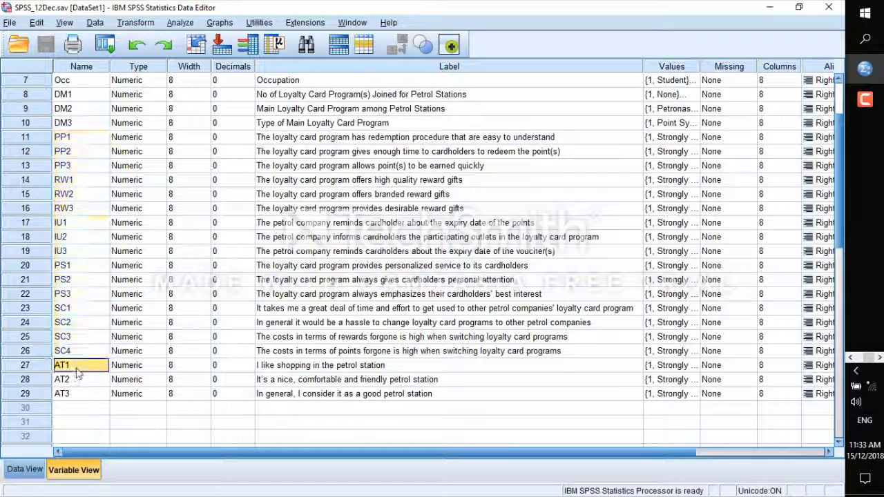
pyautogui.keyDown('shift'); pyautogui.click(77, 394); pyautogui.keyUp('shift')
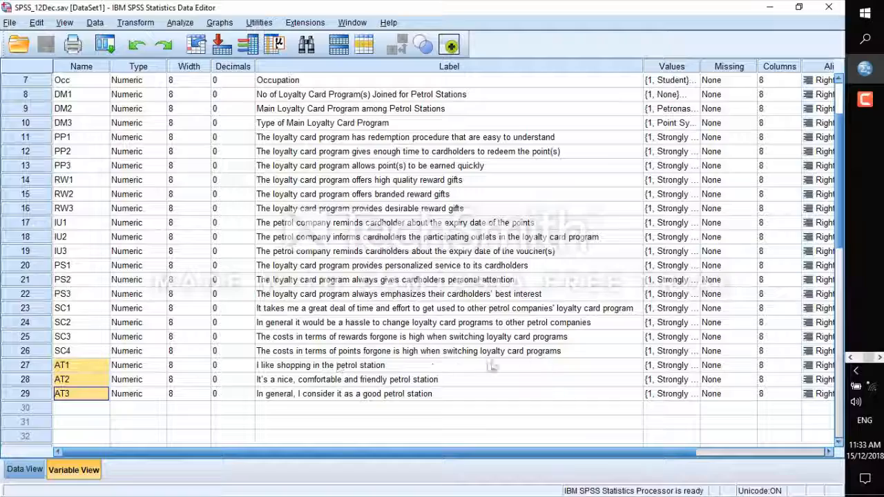
pyautogui.moveTo(408, 450); pyautogui.dragTo(524, 450)
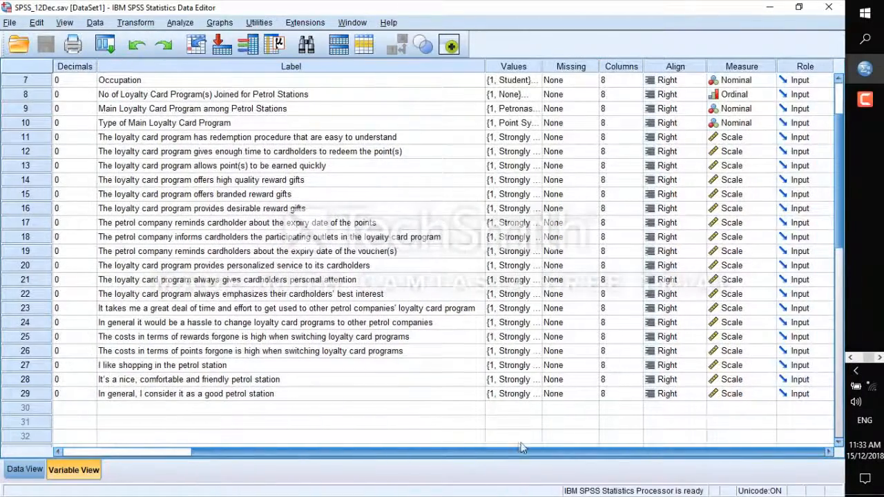
pyautogui.scroll(1, 714, 225)
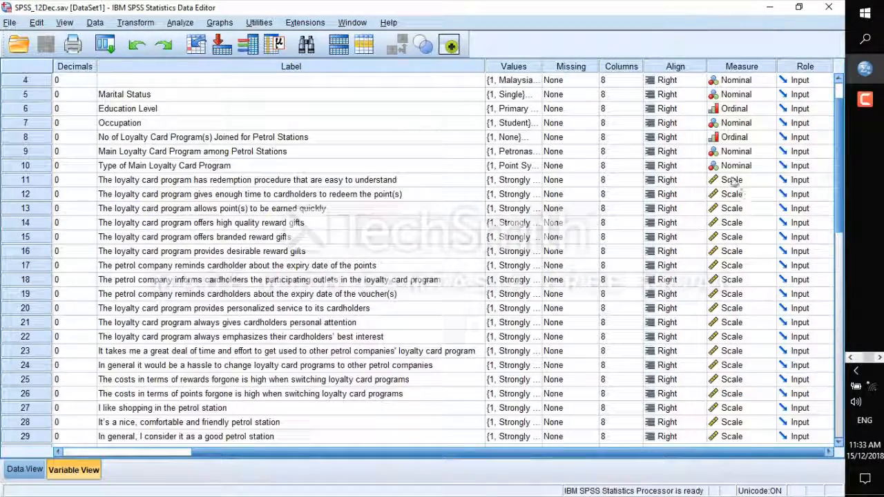
pyautogui.scroll(-2, 732, 276)
pyautogui.scroll(3, 734, 278)
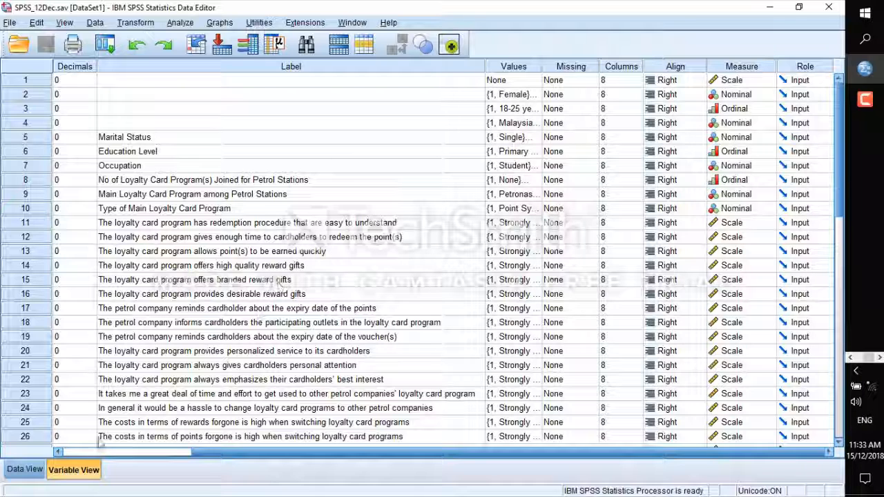
pyautogui.click(24, 469)
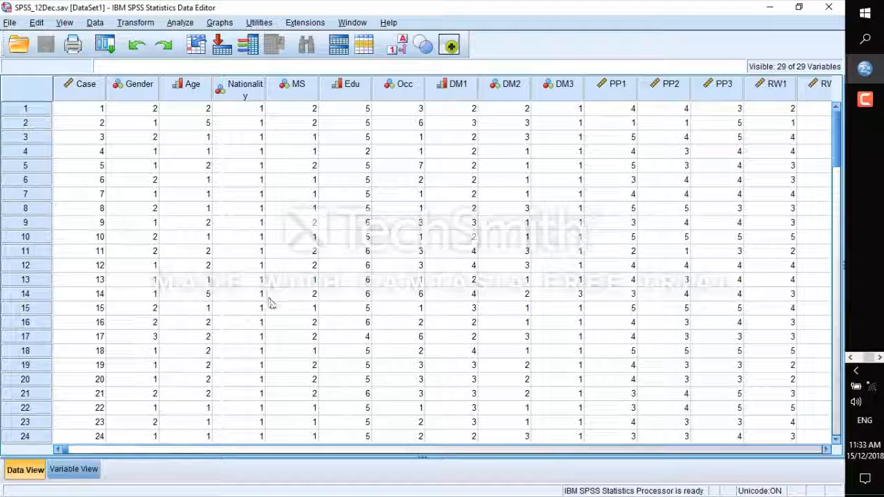
# Return to the Untitled2 dataset and show its Data View
pyautogui.moveTo(865, 77)
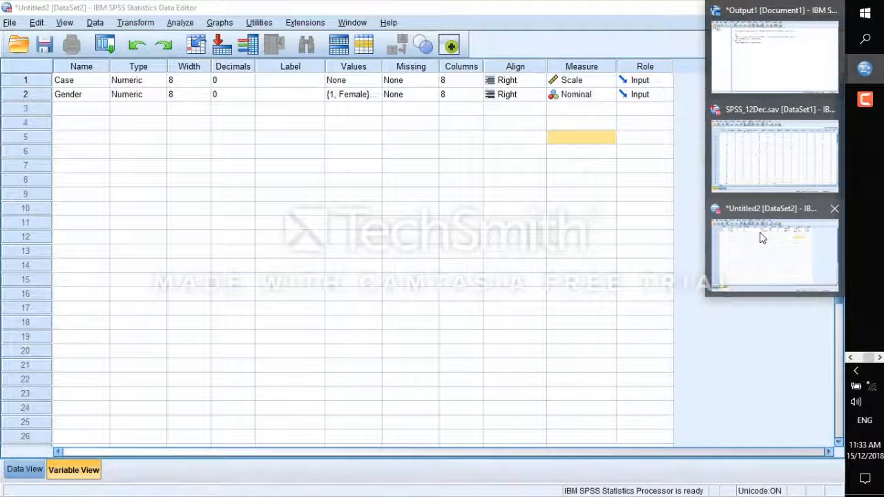
pyautogui.click(760, 232)
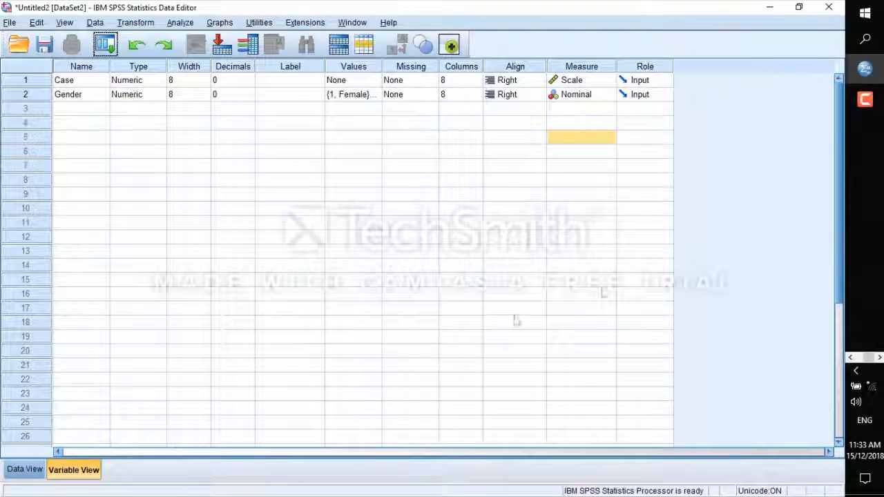
pyautogui.click(25, 470)
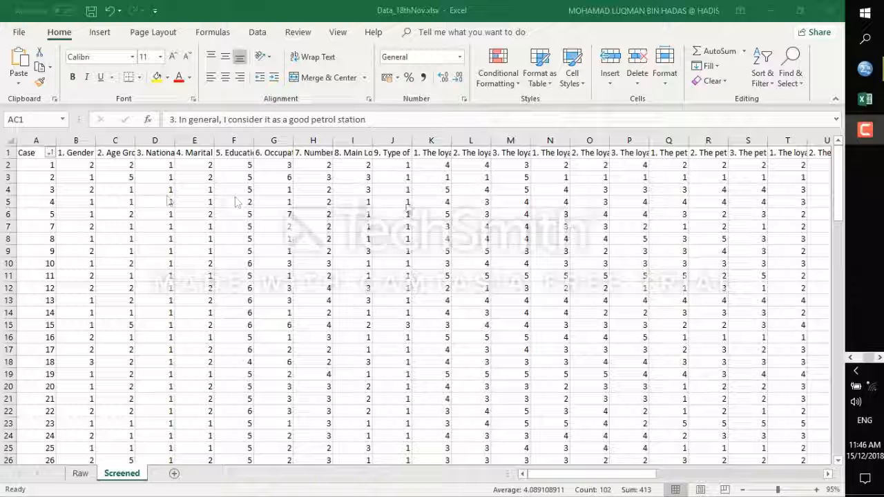
# Copy the coded responses in cells A2 to AC102 of the Screened sheet in the Excel workbook Data_18thNov.xlsx, without the header row
pyautogui.moveTo(43, 163)
pyautogui.mouseDown()
pyautogui.moveTo(32, 163)
pyautogui.moveTo(161, 181)
pyautogui.moveTo(846, 196)
pyautogui.moveTo(651, 199)
pyautogui.moveTo(638, 495)
pyautogui.moveTo(657, 430)
pyautogui.moveTo(656, 441)
pyautogui.mouseUp()
pyautogui.rightClick(314, 247)
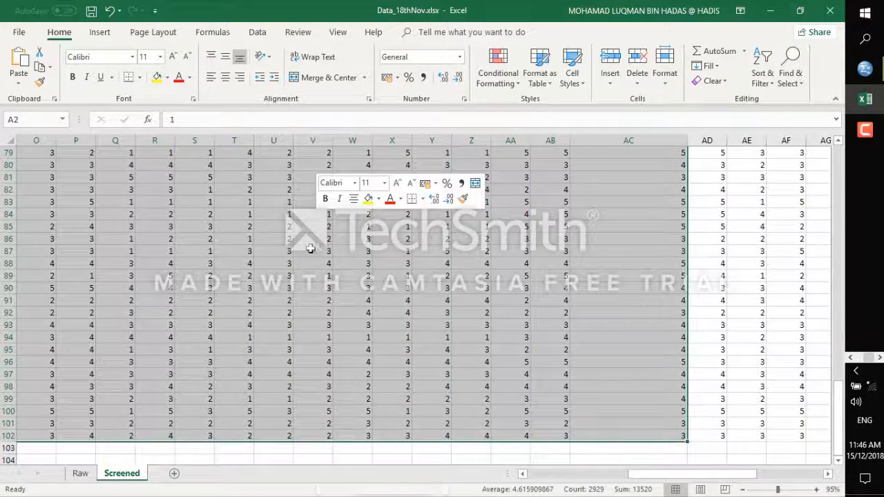
pyautogui.click(338, 250)
pyautogui.hotkey('ctrl', 'BackSpace')
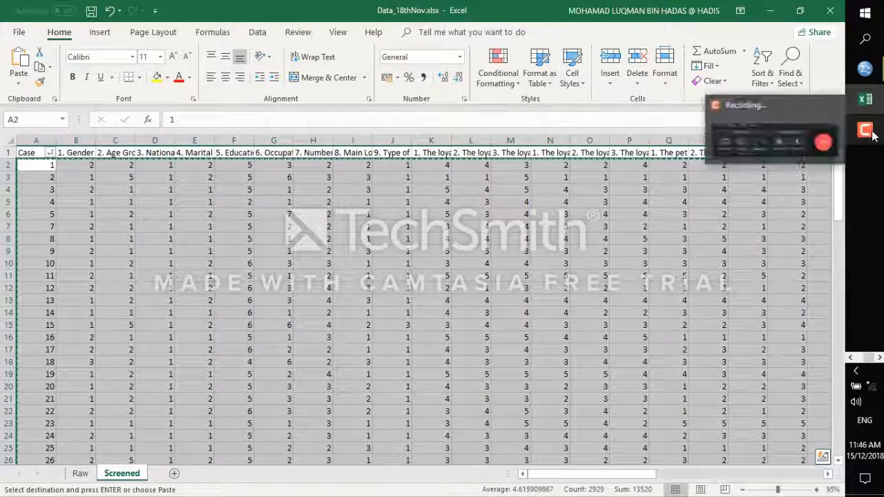
# Switch to the Untitled4 dataset in SPSS and paste the copied responses into Data View, starting at row 1 of the Case column
pyautogui.moveTo(868, 76)
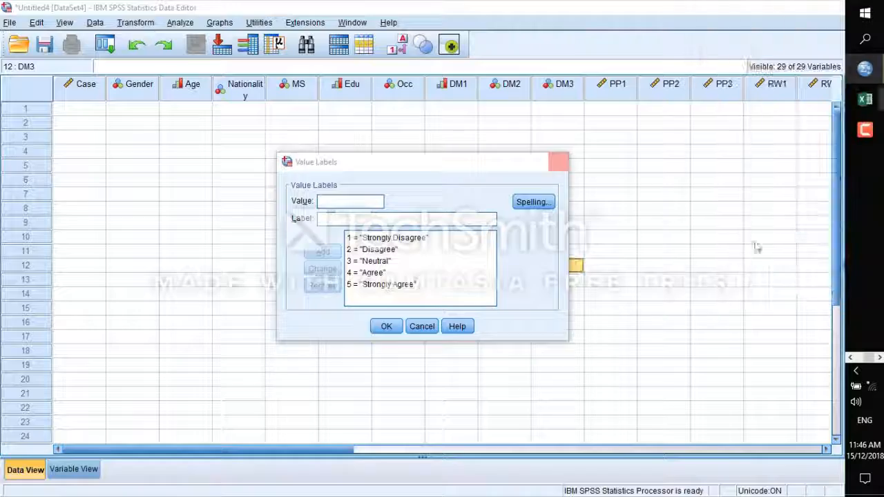
pyautogui.click(767, 250)
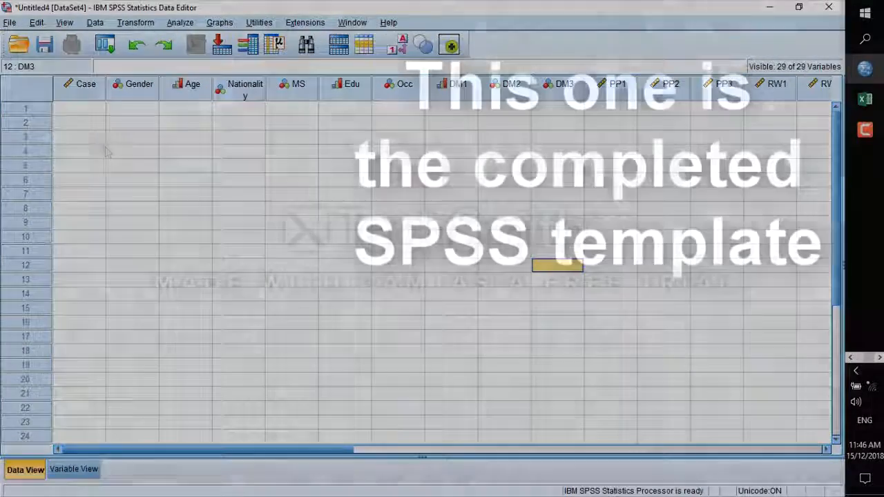
pyautogui.click(80, 86)
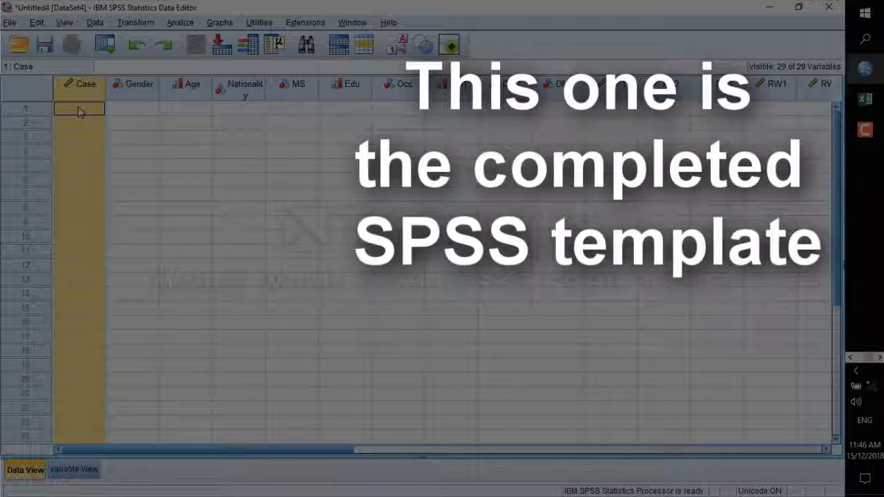
pyautogui.rightClick(78, 107)
pyautogui.click(78, 107)
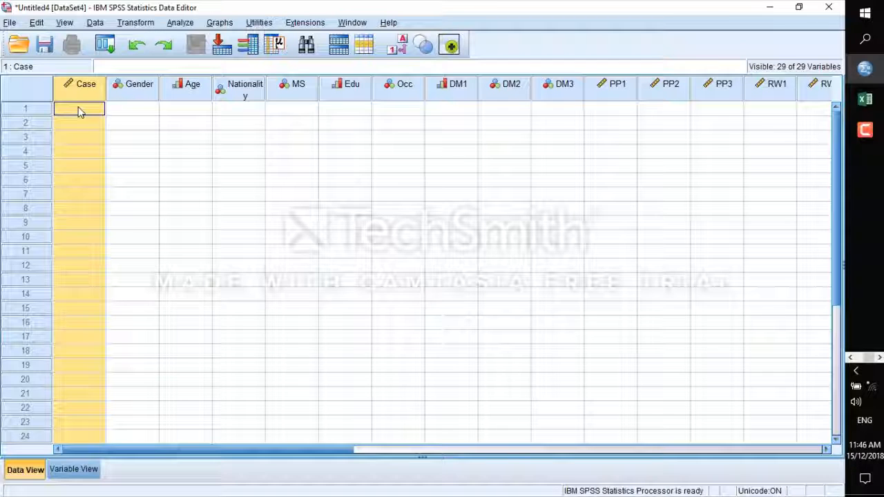
pyautogui.click(129, 126)
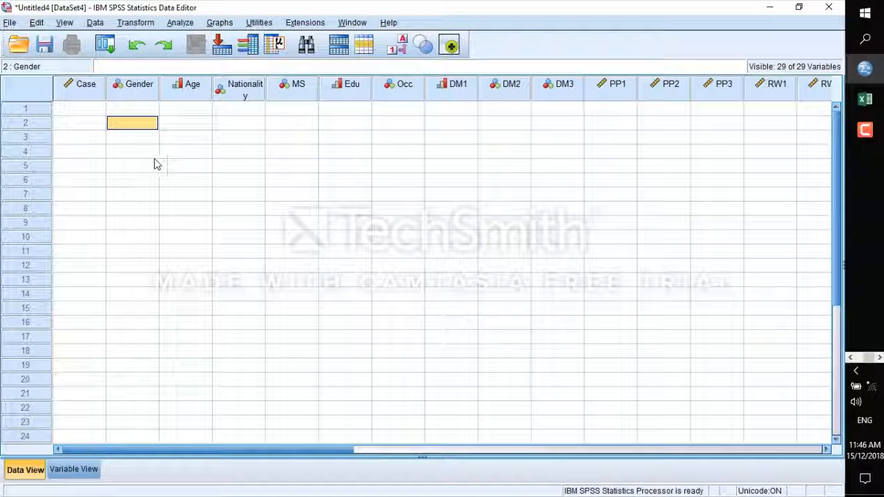
pyautogui.click(89, 110)
pyautogui.rightClick(90, 111)
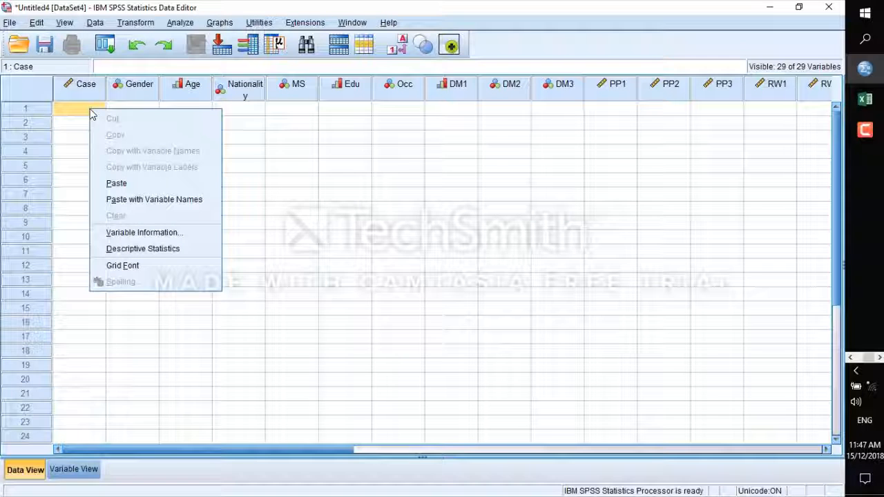
pyautogui.click(126, 188)
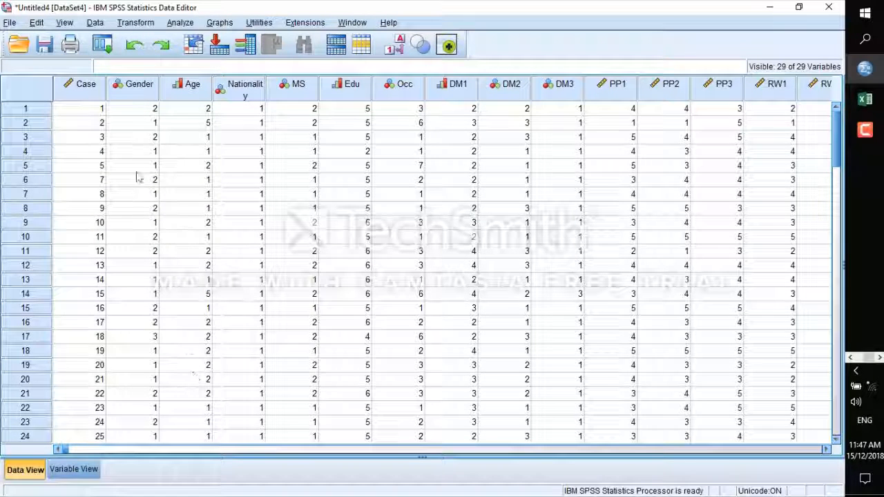
pyautogui.moveTo(69, 450); pyautogui.dragTo(527, 450)
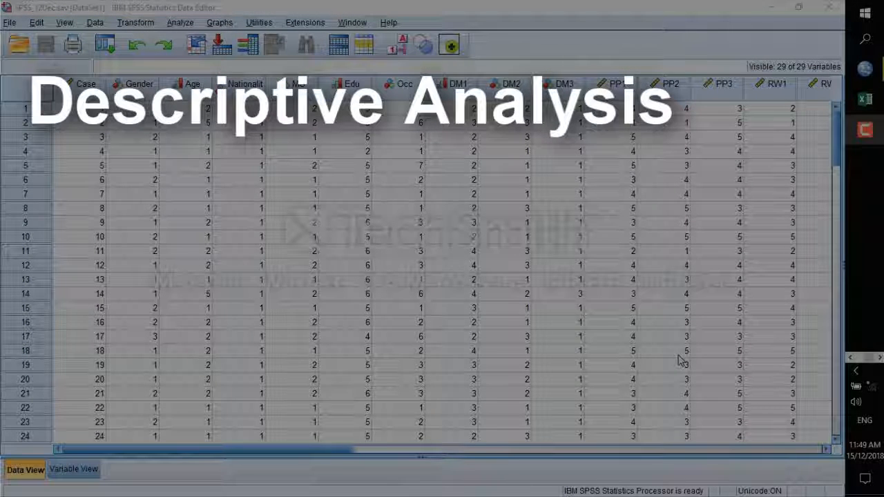
# Set up a Frequencies analysis in the SPSS_12Dec.sav dataset with the variables Gender, Age, Nationality, MS, Edu, Occ, DM1, DM2 and DM3
pyautogui.scroll(-20, 396, 336)
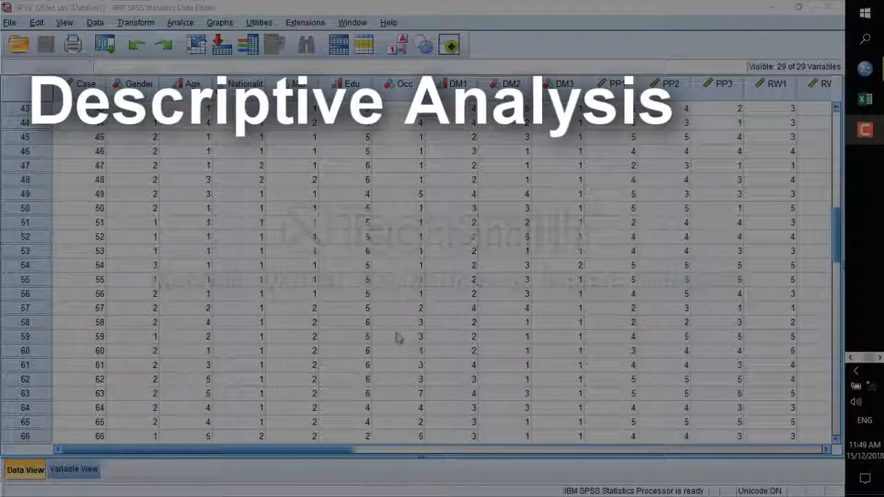
pyautogui.scroll(-8, 397, 338)
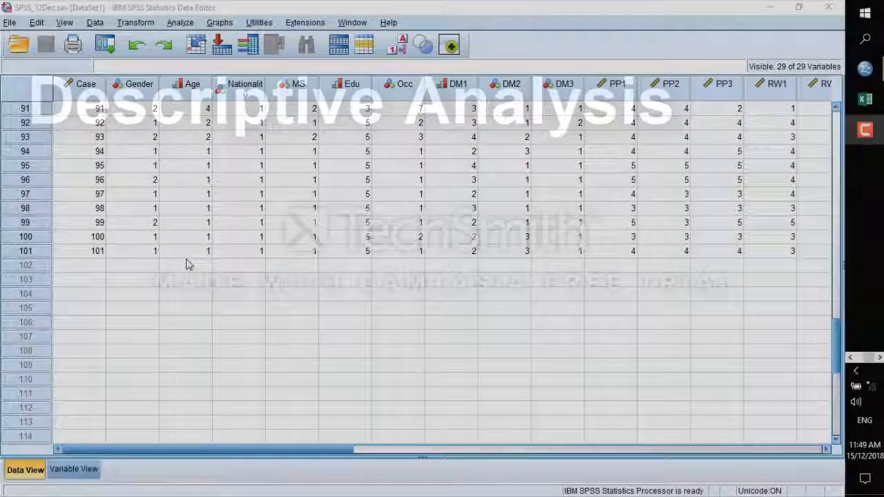
pyautogui.scroll(20, 186, 264)
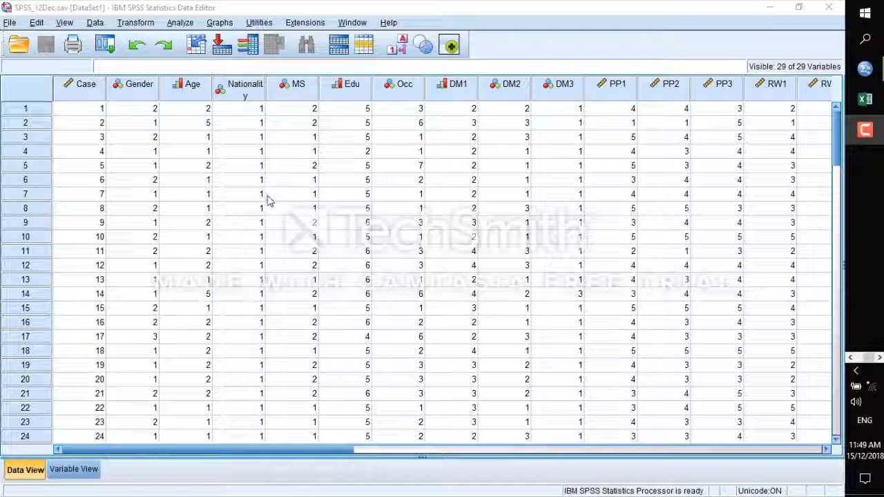
pyautogui.click(176, 23)
pyautogui.moveTo(192, 61)
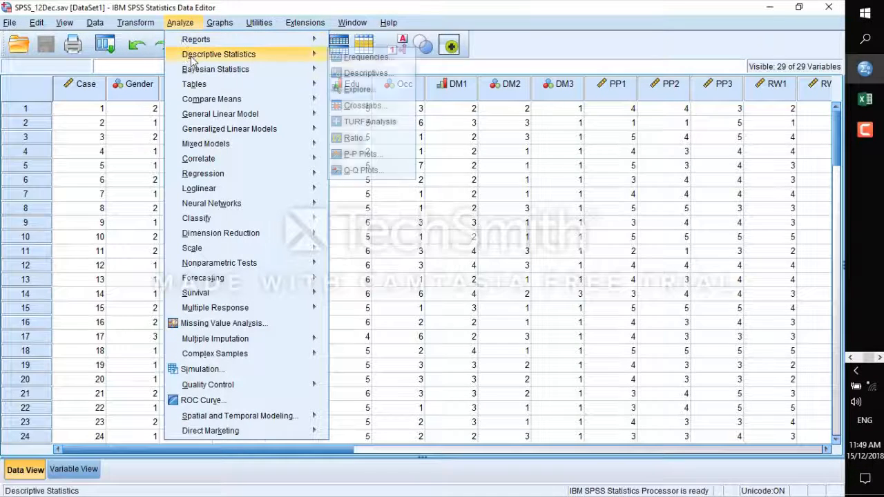
pyautogui.click(384, 61)
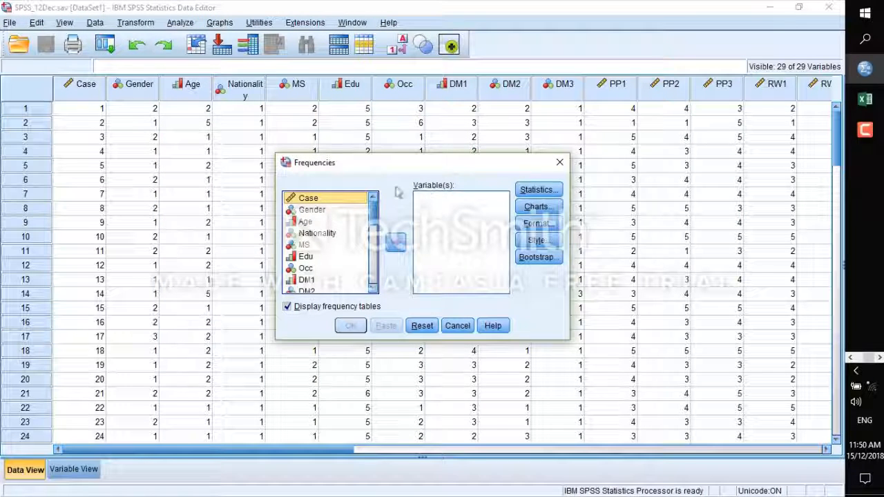
pyautogui.click(319, 212)
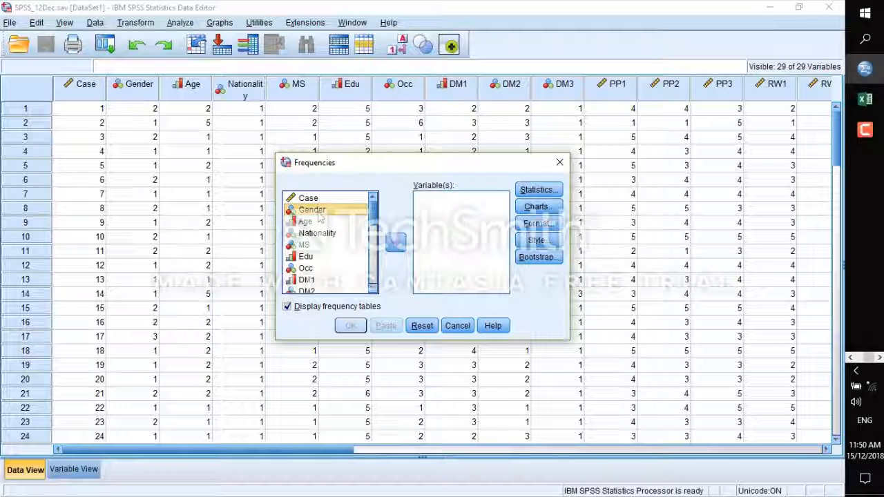
pyautogui.click(395, 241)
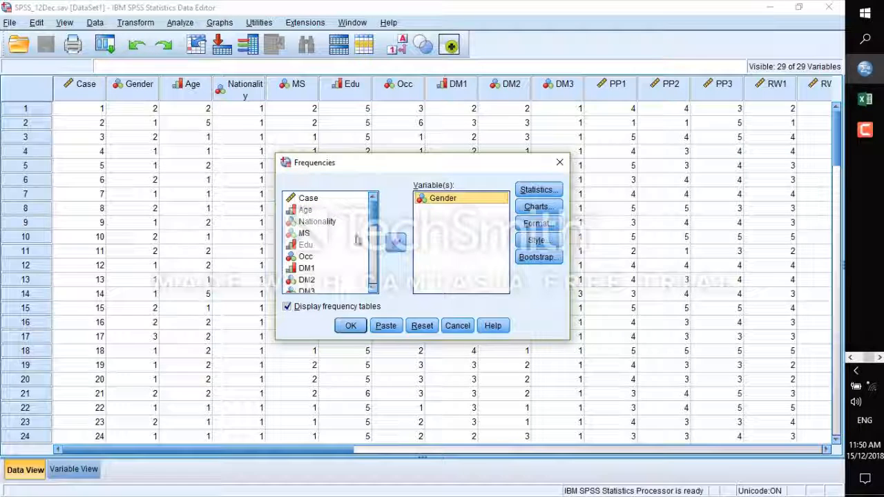
pyautogui.click(394, 242)
pyautogui.moveTo(315, 211); pyautogui.dragTo(308, 262)
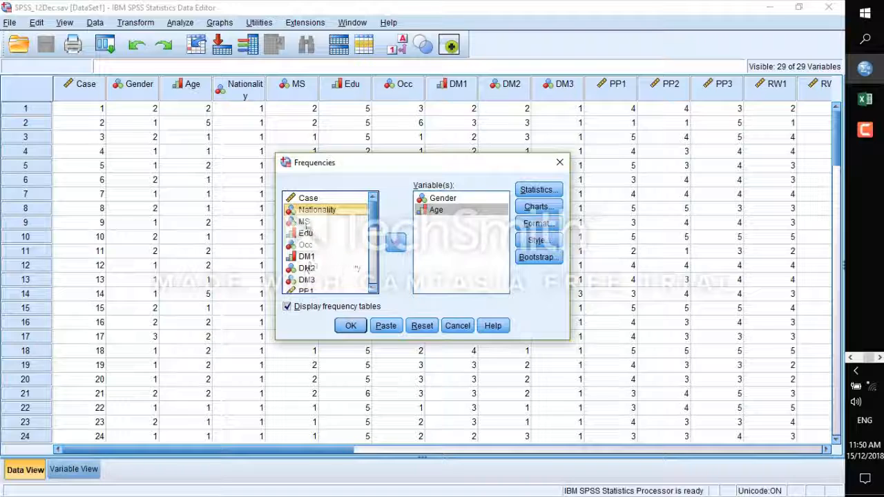
pyautogui.keyDown('shift'); pyautogui.click(311, 284); pyautogui.keyUp('shift')
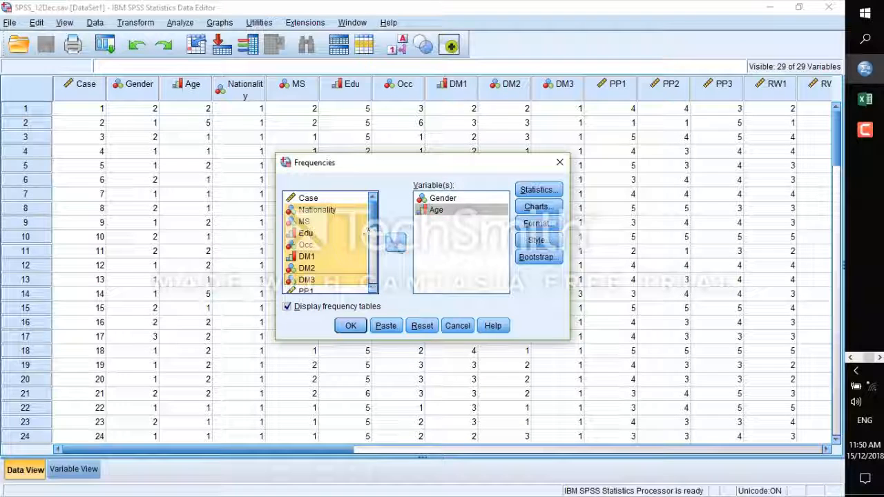
pyautogui.click(396, 242)
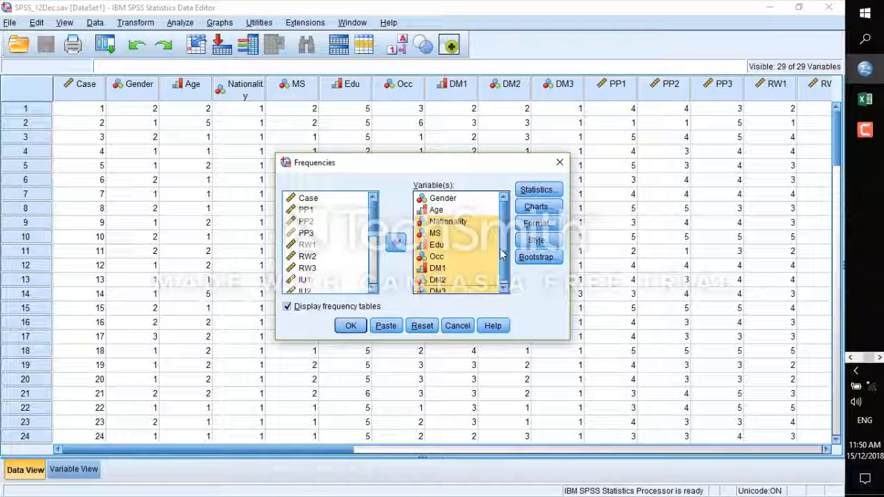
pyautogui.moveTo(502, 254); pyautogui.dragTo(502, 264)
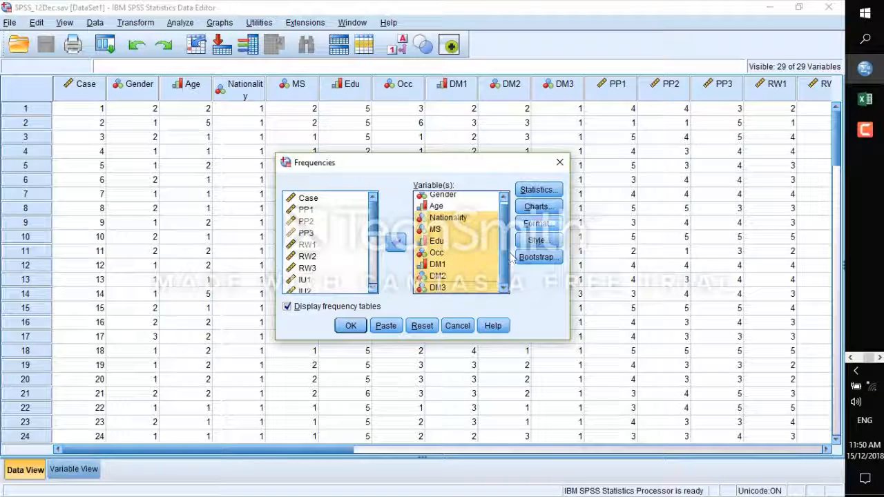
# Include the mean, median, mode, standard deviation, variance, minimum and maximum in the Frequencies statistics
pyautogui.click(539, 191)
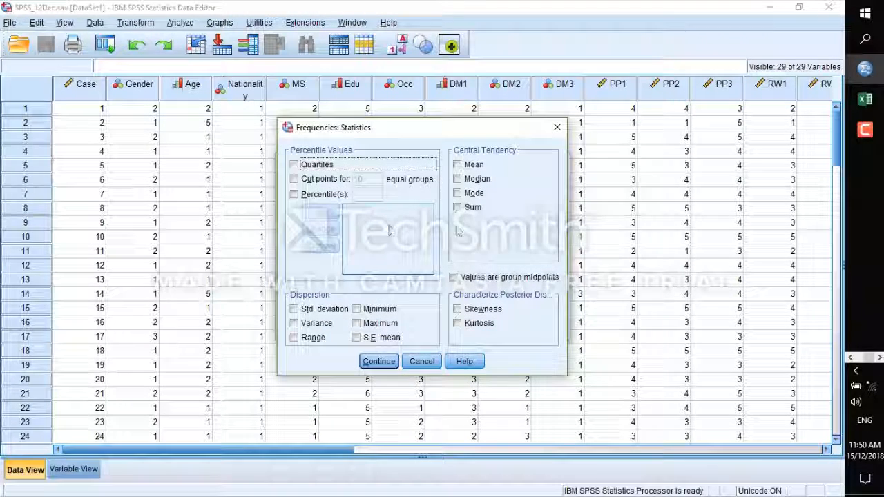
pyautogui.click(457, 164)
pyautogui.click(458, 179)
pyautogui.click(458, 193)
pyautogui.click(294, 309)
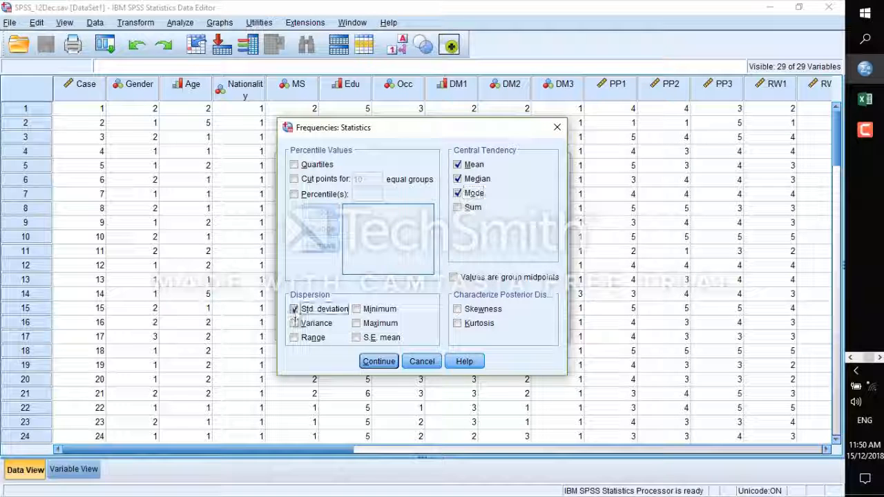
pyautogui.click(294, 323)
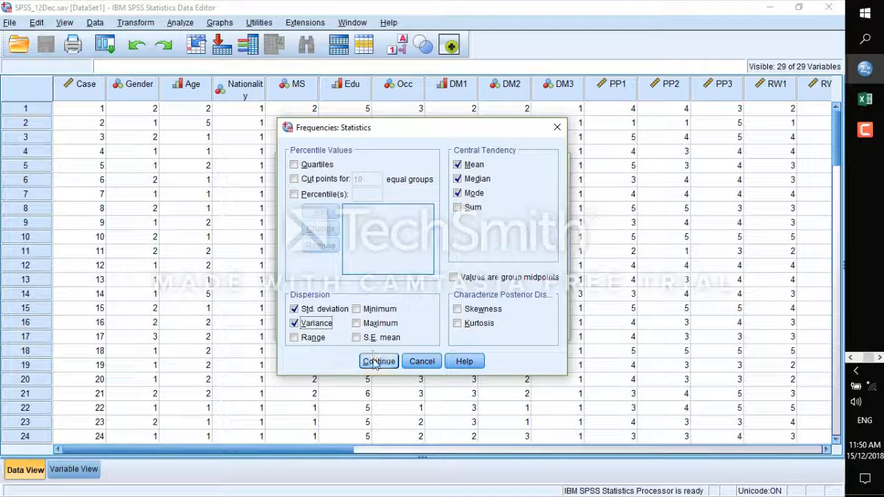
pyautogui.click(379, 361)
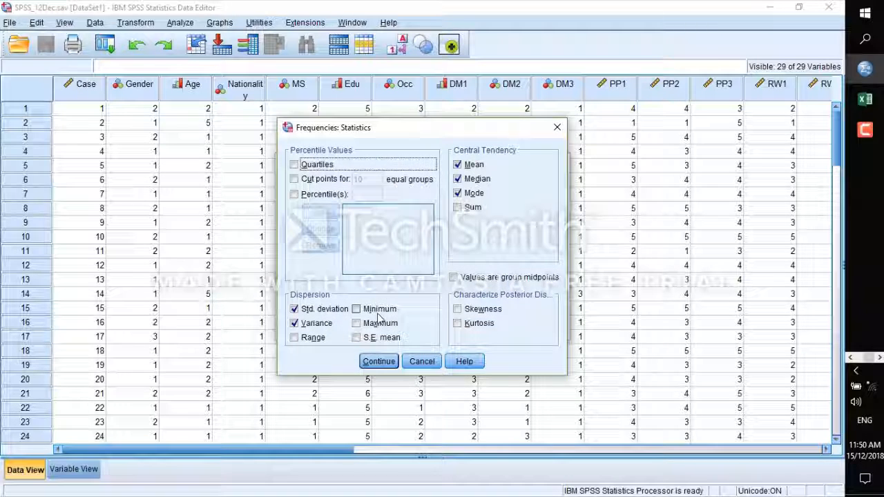
pyautogui.click(378, 309)
pyautogui.click(380, 323)
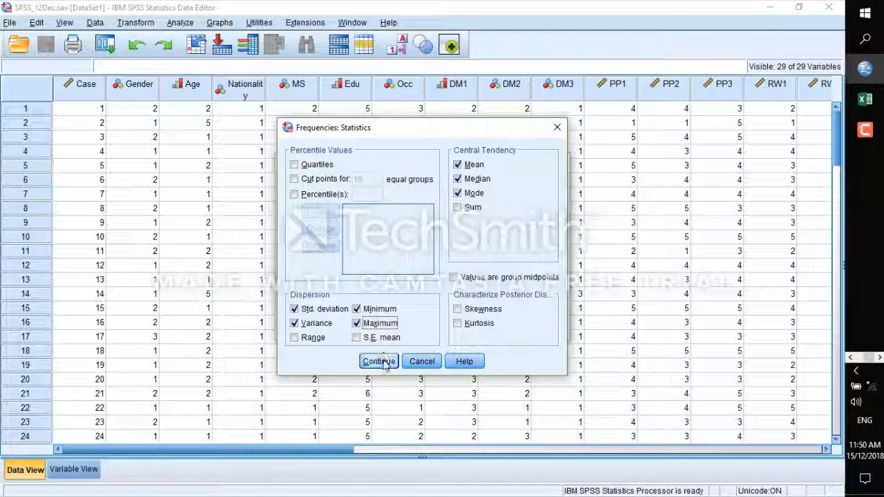
pyautogui.click(379, 361)
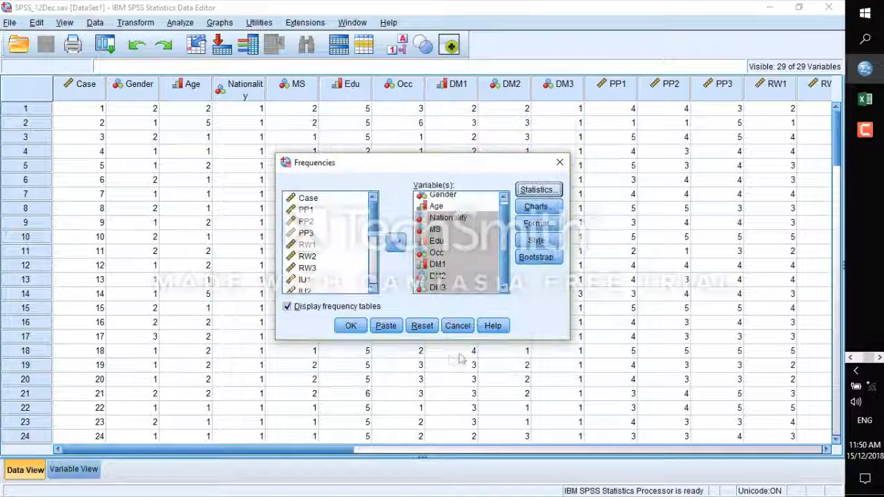
# Review the chart, format and table style options of the Frequencies analysis, and close them
pyautogui.click(538, 207)
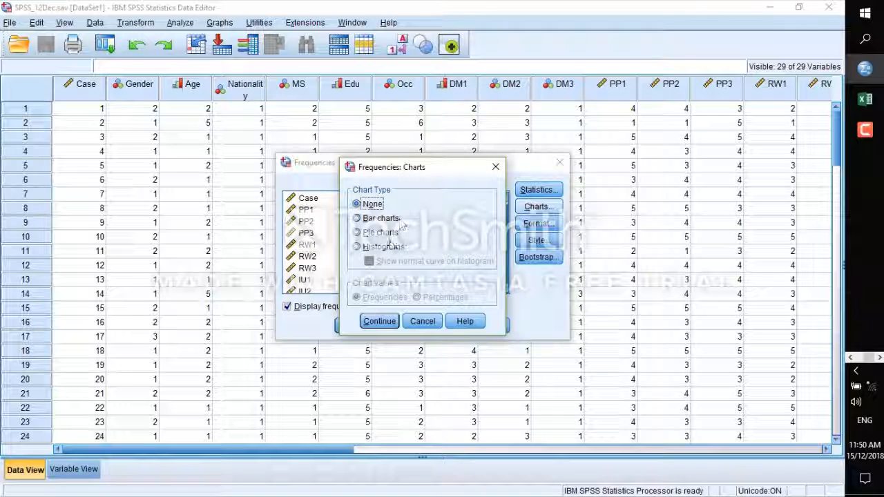
pyautogui.click(494, 168)
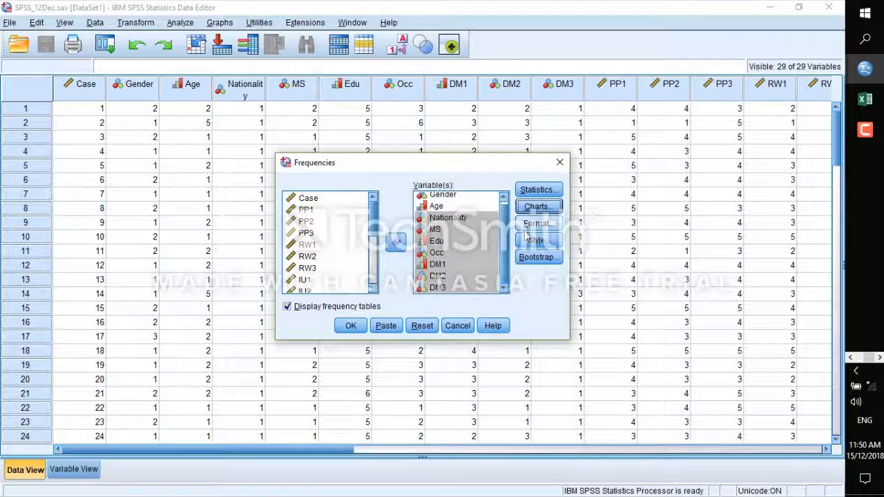
pyautogui.click(537, 223)
pyautogui.click(546, 190)
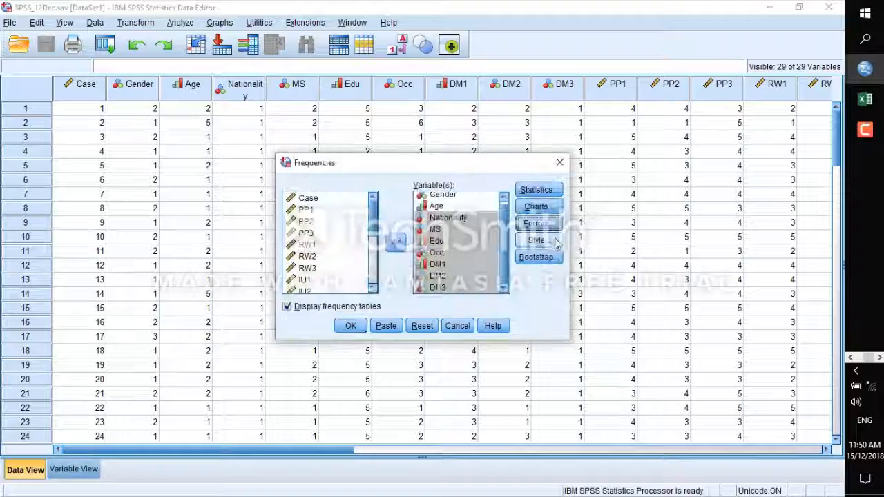
pyautogui.click(538, 240)
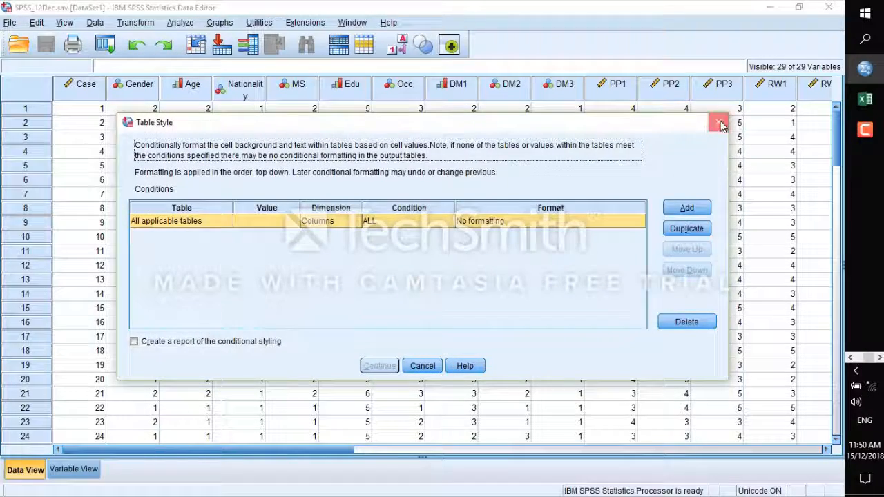
pyautogui.click(718, 122)
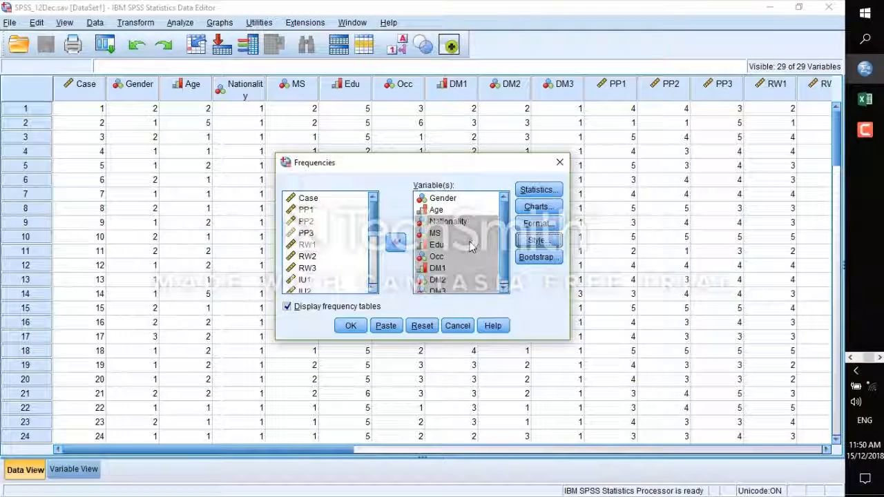
# Run the Frequencies analysis and examine the Statistics table and the Gender and Age frequency tables in the output
pyautogui.scroll(-1, 470, 246)
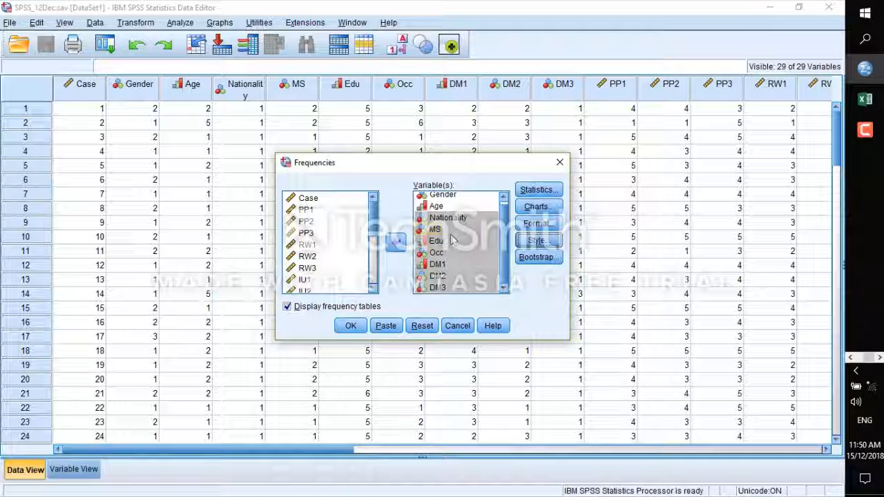
pyautogui.click(459, 276)
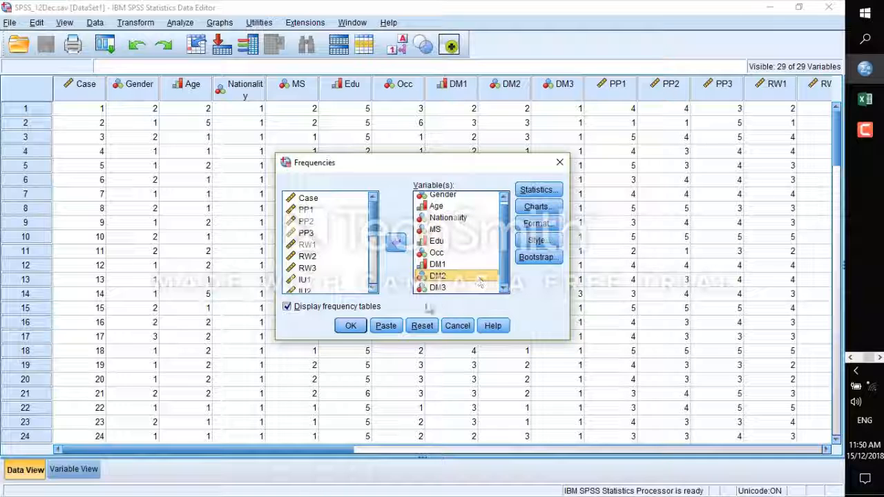
pyautogui.click(348, 326)
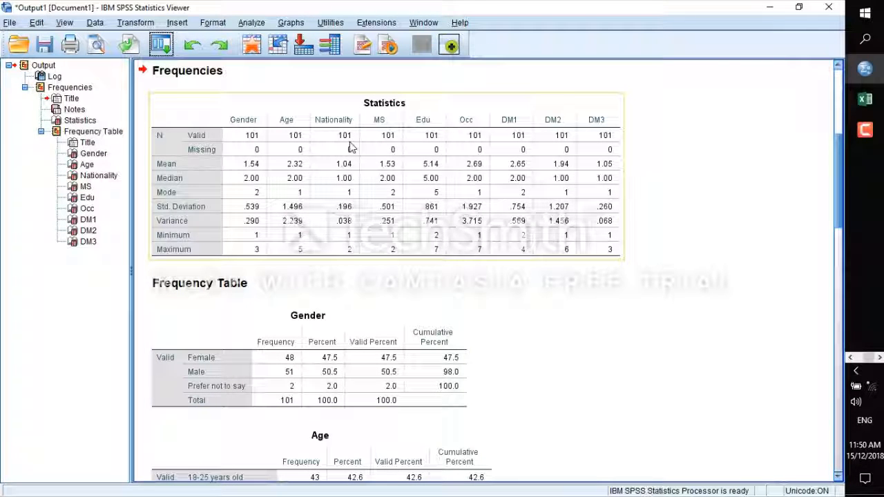
pyautogui.scroll(-3, 387, 193)
pyautogui.scroll(3, 415, 220)
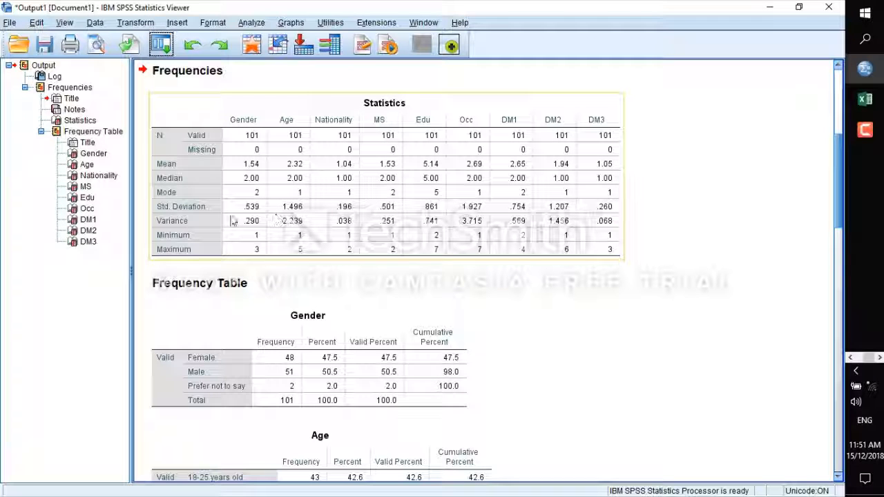
pyautogui.scroll(-2, 361, 269)
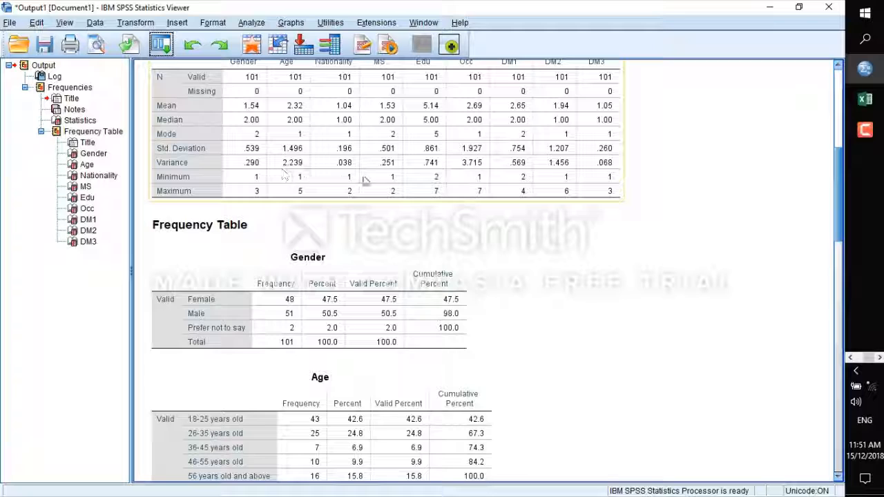
# Examine the frequency tables from Gender through DM3 and the Statistics table in the output
pyautogui.scroll(-2, 442, 316)
pyautogui.scroll(-2, 441, 316)
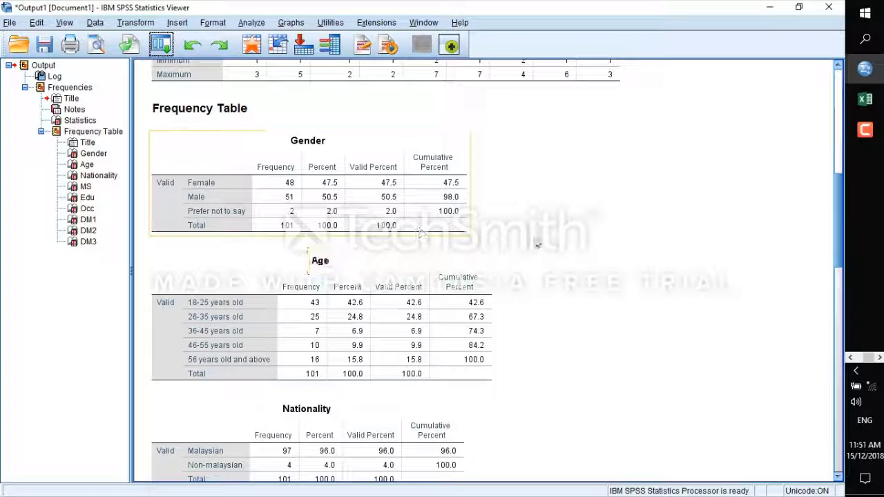
pyautogui.scroll(-10, 535, 242)
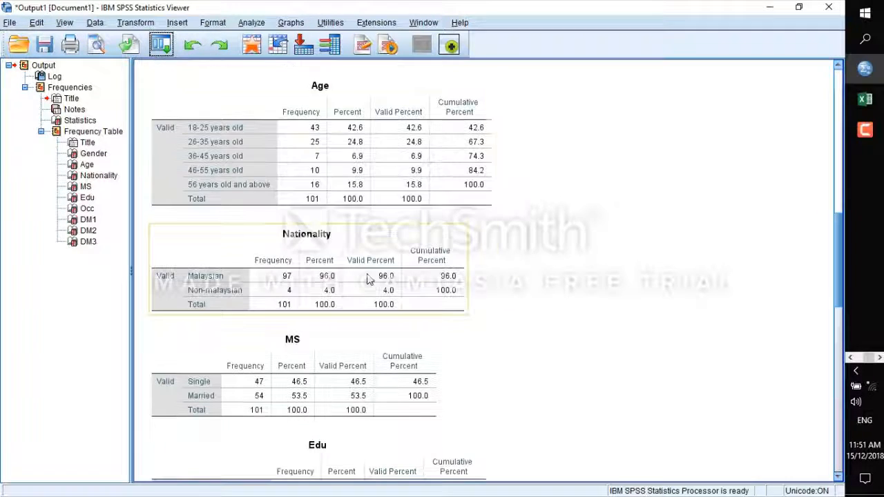
pyautogui.scroll(-10, 367, 279)
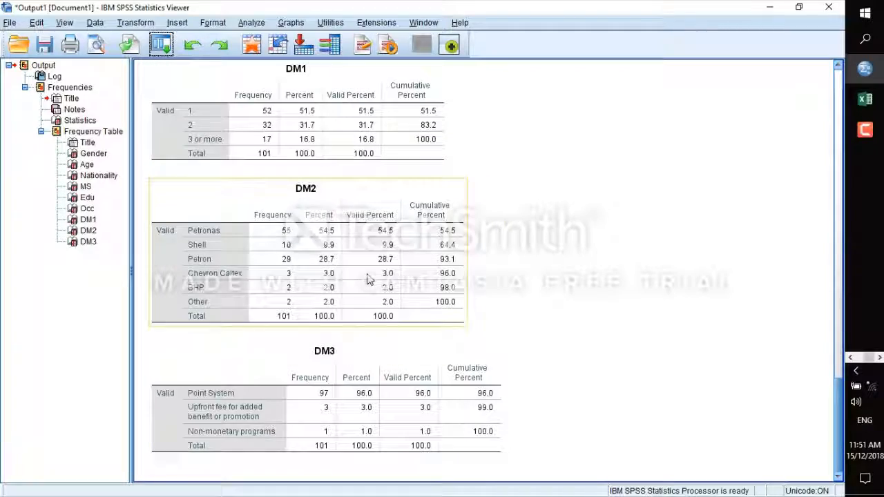
pyautogui.scroll(20, 368, 279)
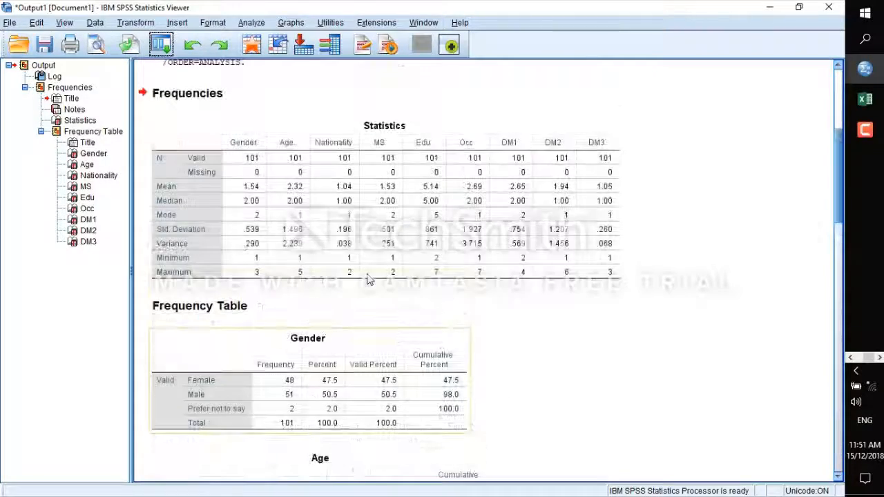
pyautogui.scroll(-5, 368, 279)
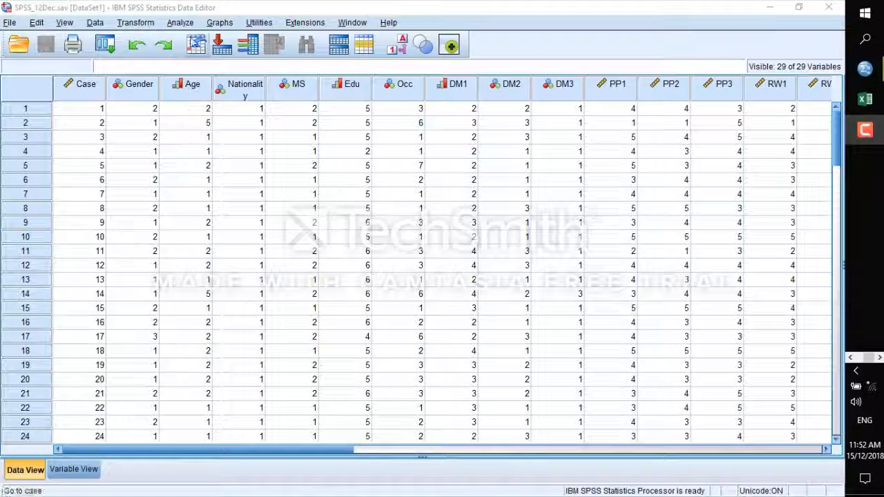
# Set up a Reliability Analysis in the SPSS_12Dec.sav dataset with all scale variables from PP1 to AT3 as items
pyautogui.click(190, 26)
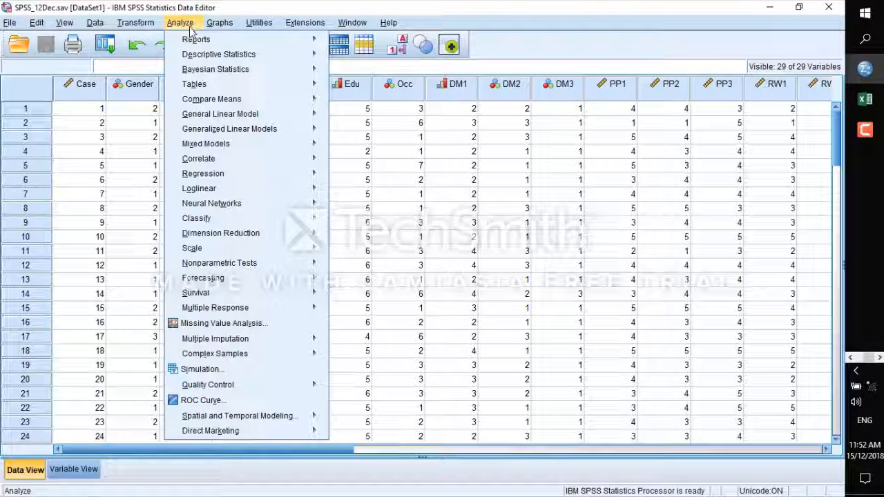
pyautogui.moveTo(277, 248)
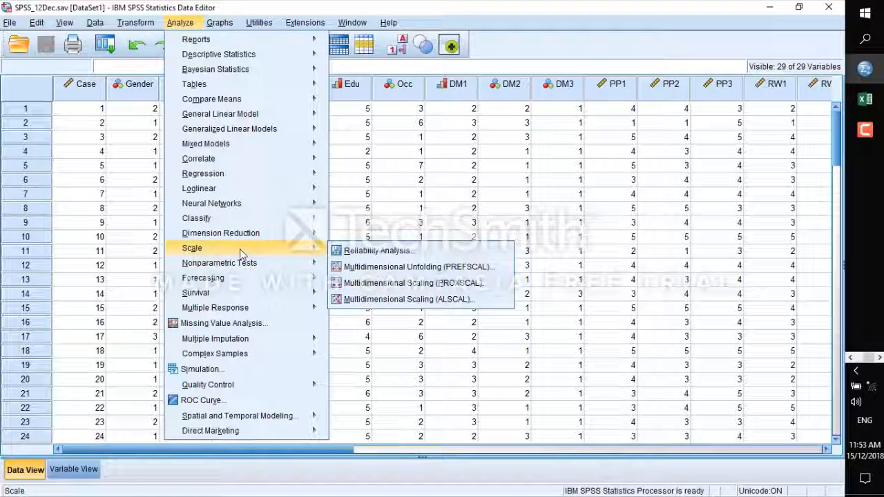
pyautogui.click(379, 252)
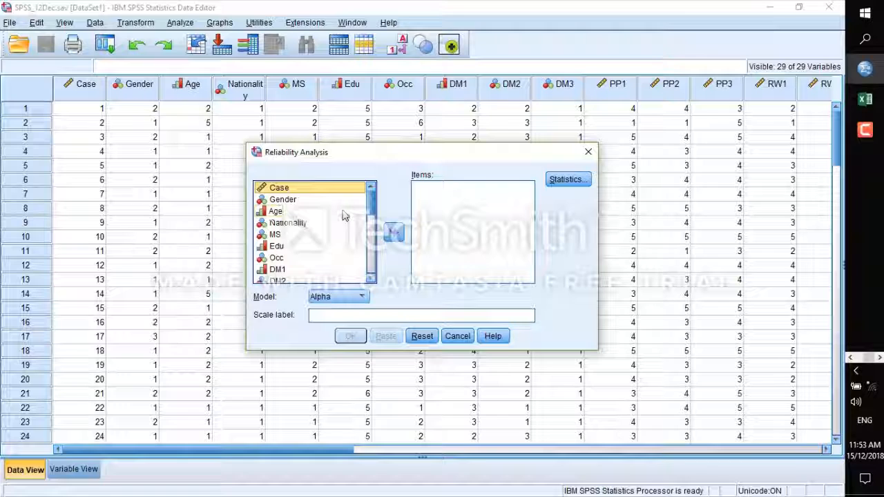
pyautogui.scroll(-3, 346, 215)
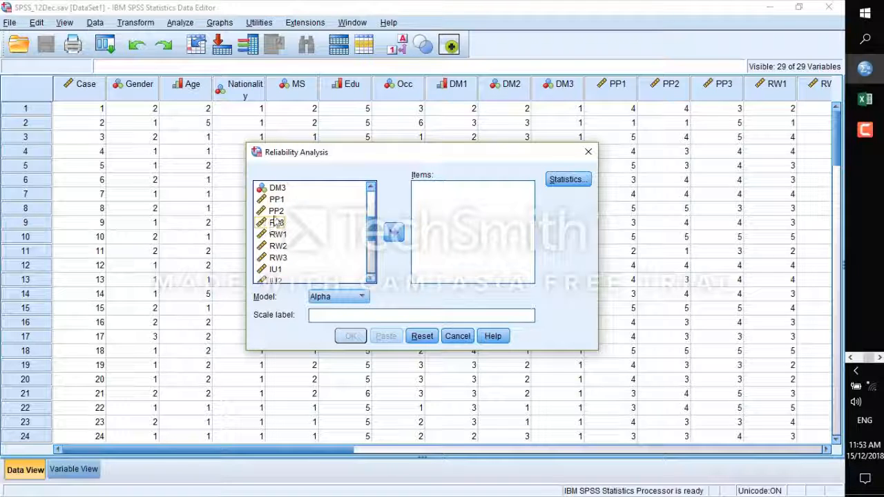
pyautogui.click(278, 199)
pyautogui.scroll(-4, 298, 231)
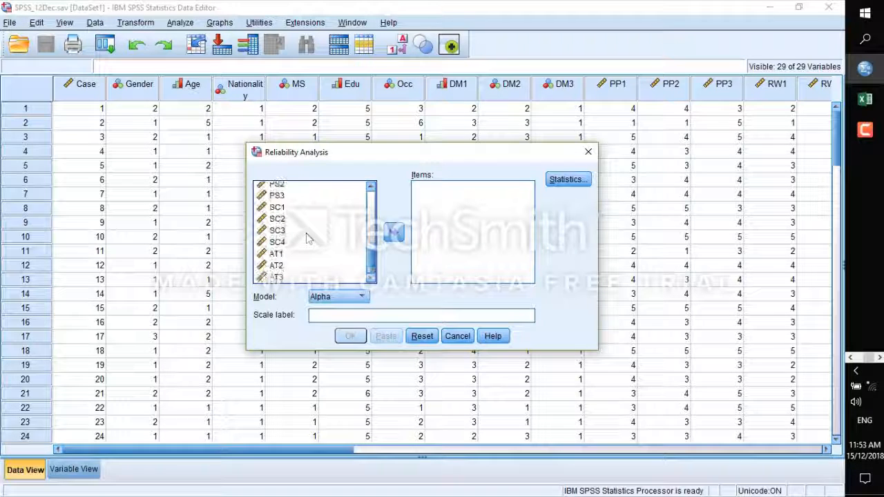
pyautogui.keyDown('shift'); pyautogui.click(285, 277); pyautogui.keyUp('shift')
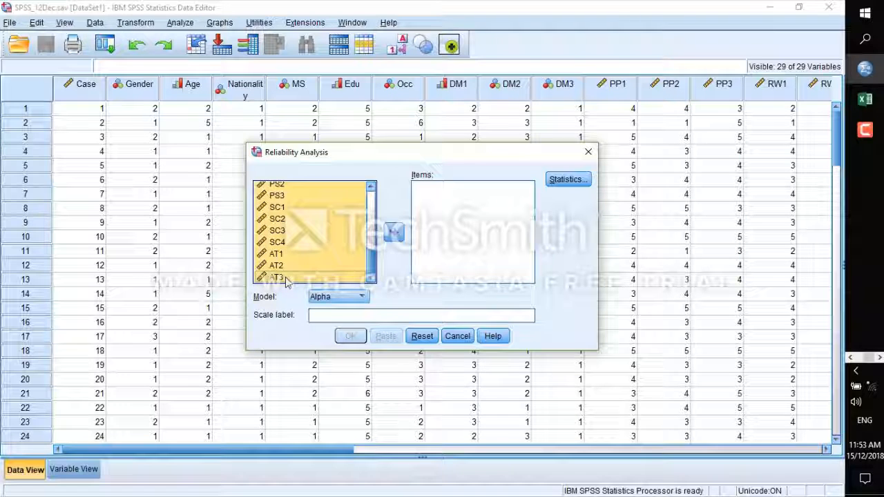
pyautogui.click(392, 233)
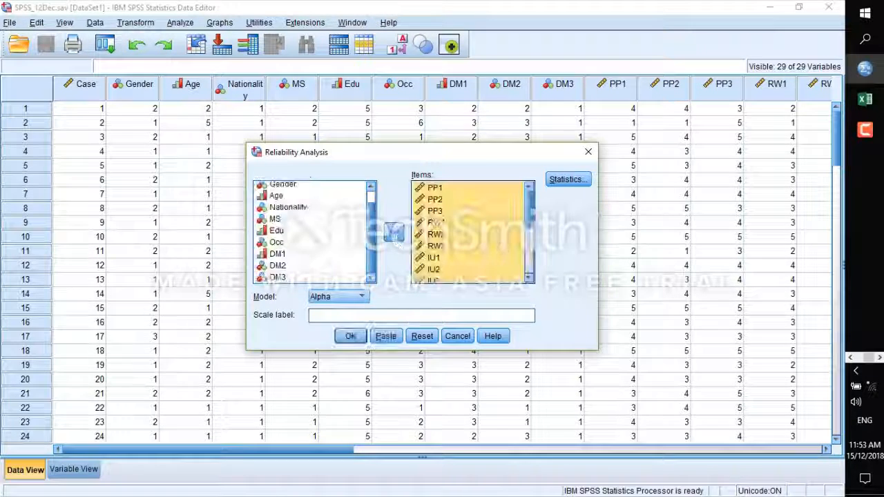
pyautogui.scroll(-3, 498, 238)
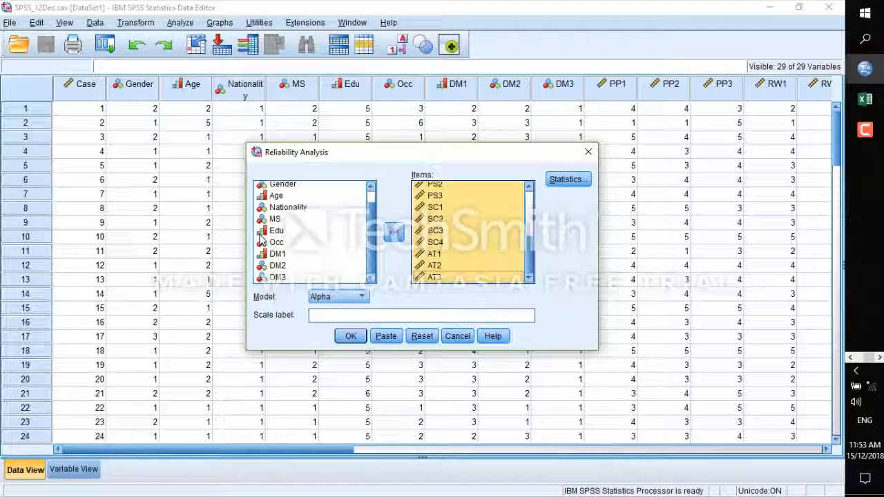
pyautogui.scroll(1, 276, 248)
pyautogui.scroll(-1, 276, 234)
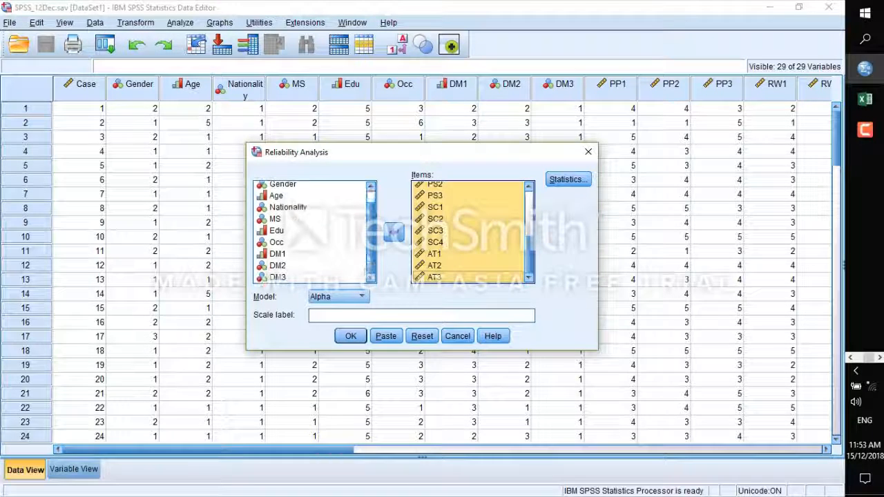
# Include item, scale and scale-if-item-deleted descriptives plus inter-item correlations in the Reliability Analysis statistics
pyautogui.click(568, 182)
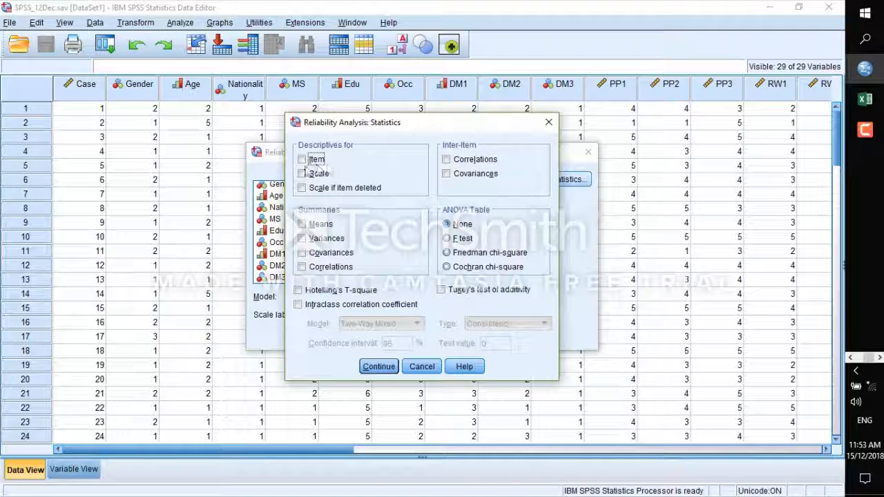
pyautogui.click(302, 159)
pyautogui.click(301, 173)
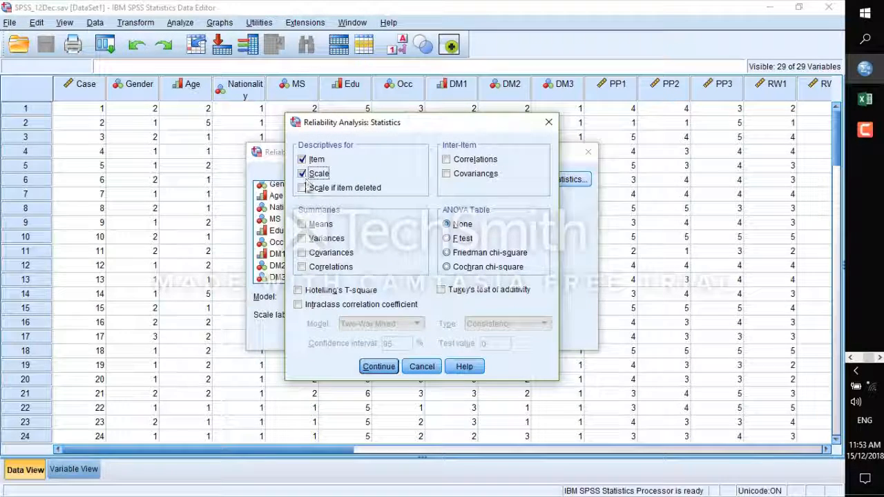
pyautogui.click(301, 187)
pyautogui.click(446, 160)
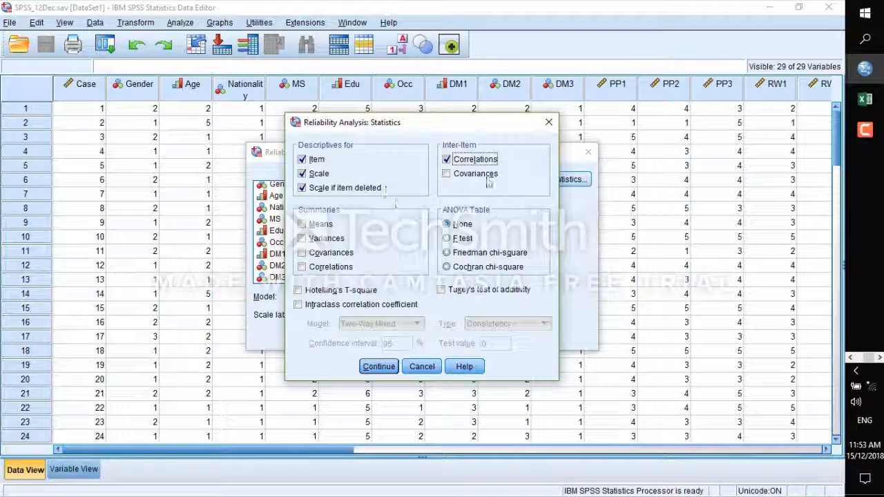
pyautogui.click(381, 366)
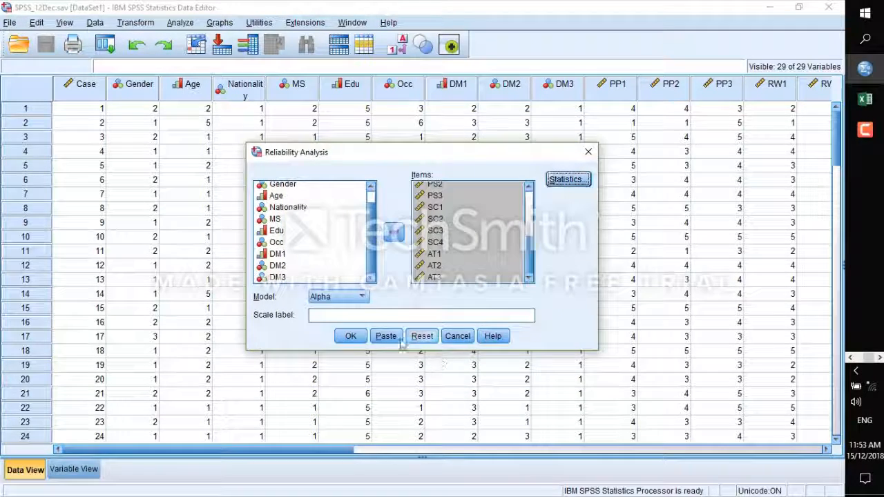
# Run the Reliability Analysis and examine the Cronbach's Alpha values in the Reliability Statistics table
pyautogui.click(350, 336)
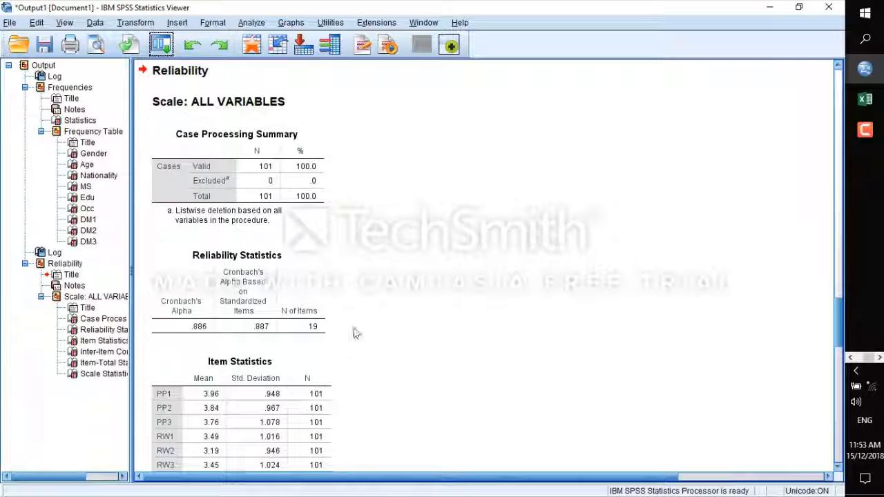
pyautogui.click(309, 278)
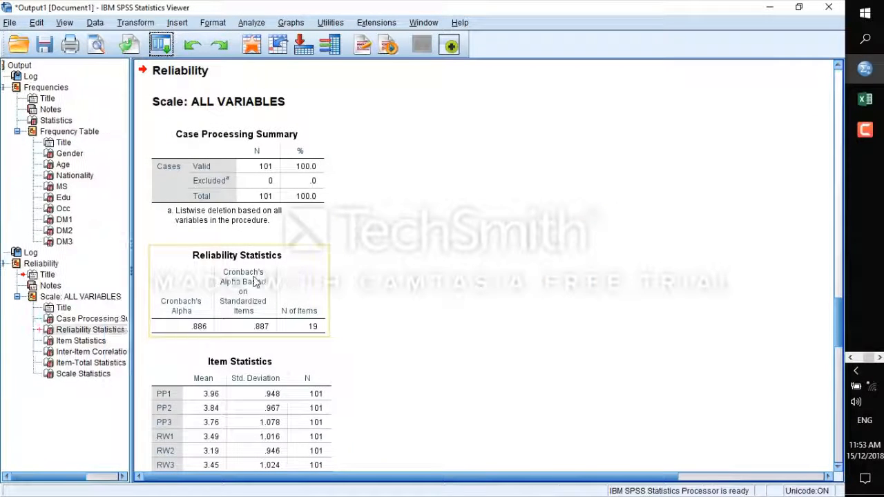
pyautogui.doubleClick(312, 297)
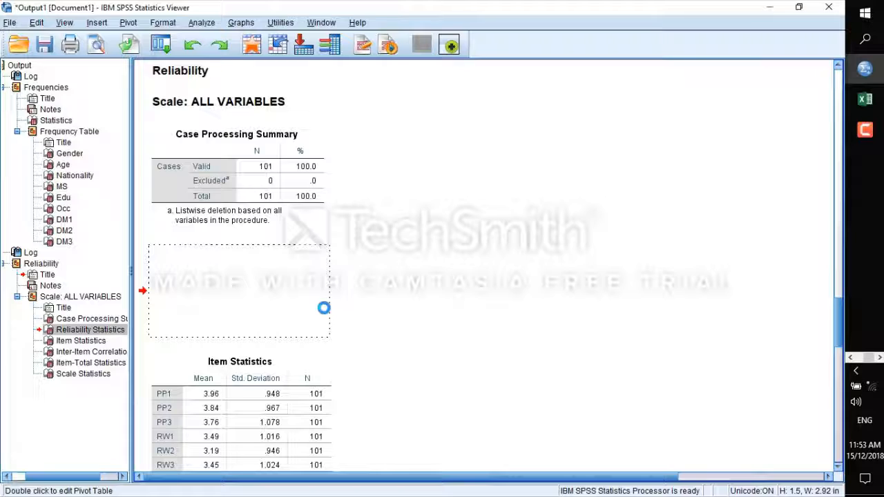
pyautogui.click(546, 158)
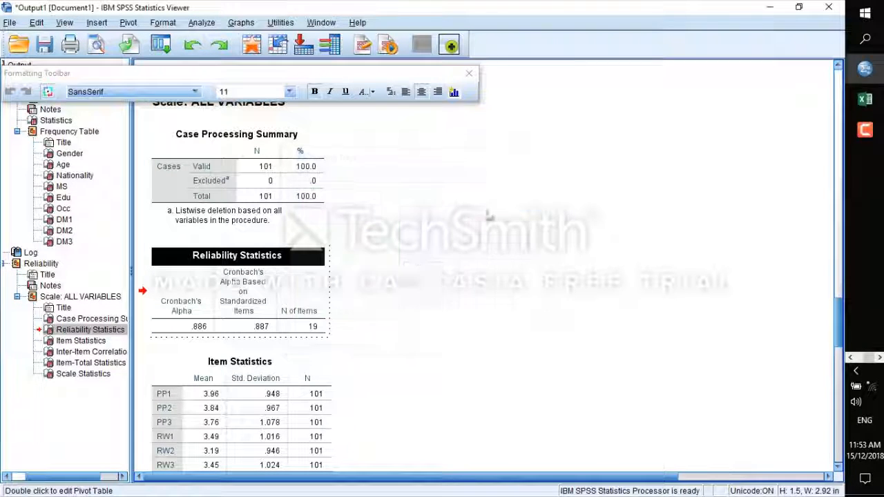
pyautogui.click(469, 73)
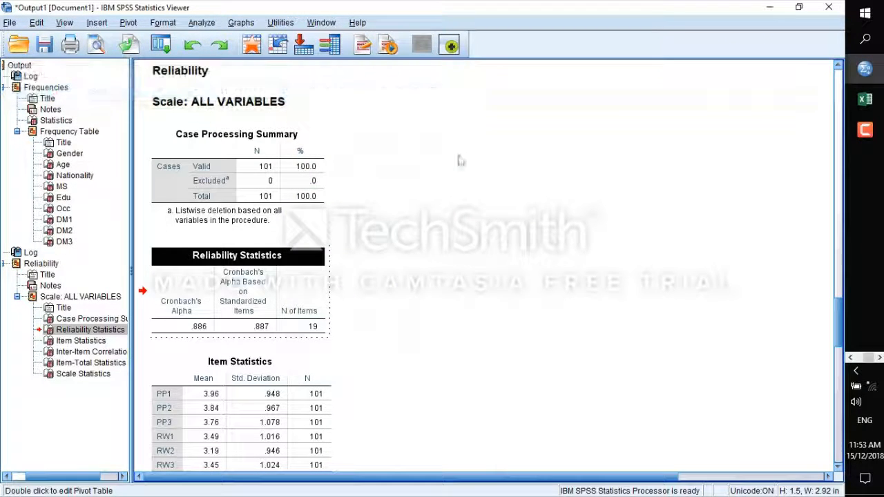
pyautogui.click(353, 304)
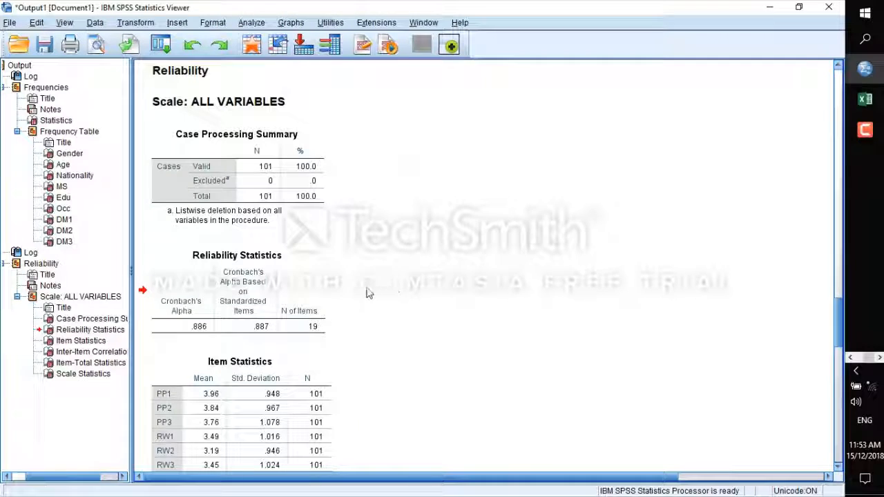
pyautogui.click(212, 334)
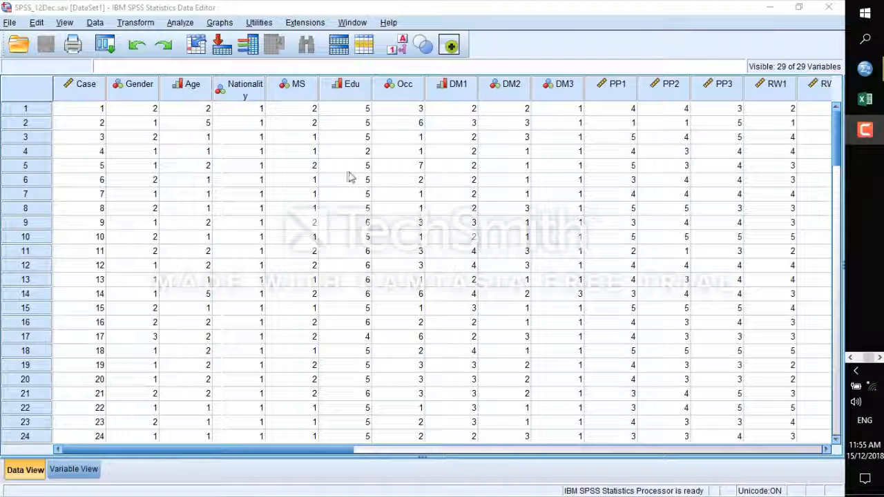
# Set up a Factor Analysis in the SPSS_12Dec.sav dataset with all scale variables from PP1 to AT3
pyautogui.click(178, 22)
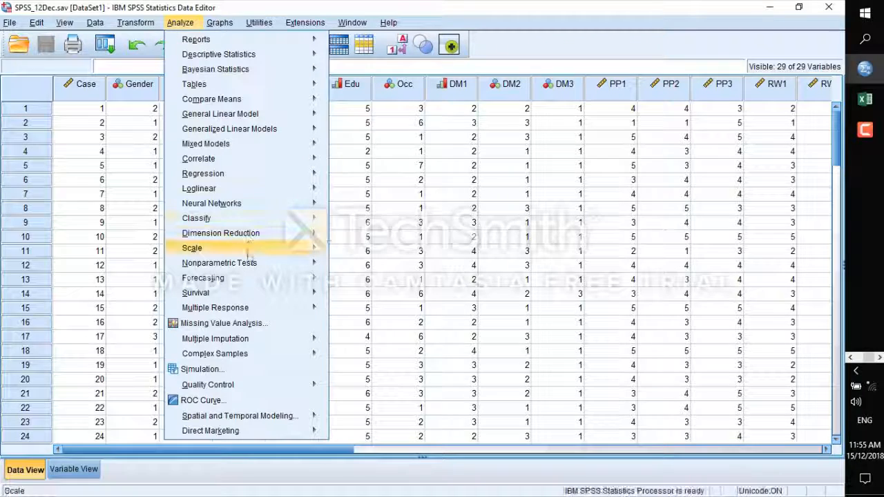
pyautogui.moveTo(261, 236)
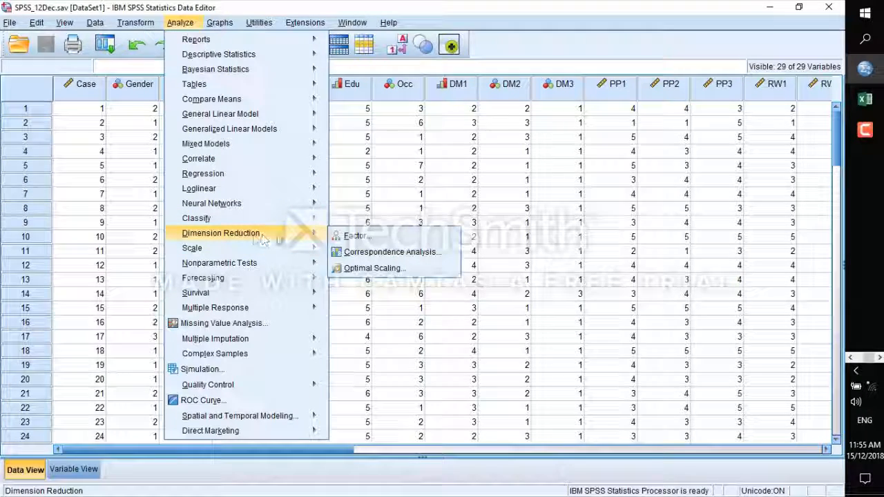
pyautogui.click(356, 236)
pyautogui.scroll(-3, 301, 228)
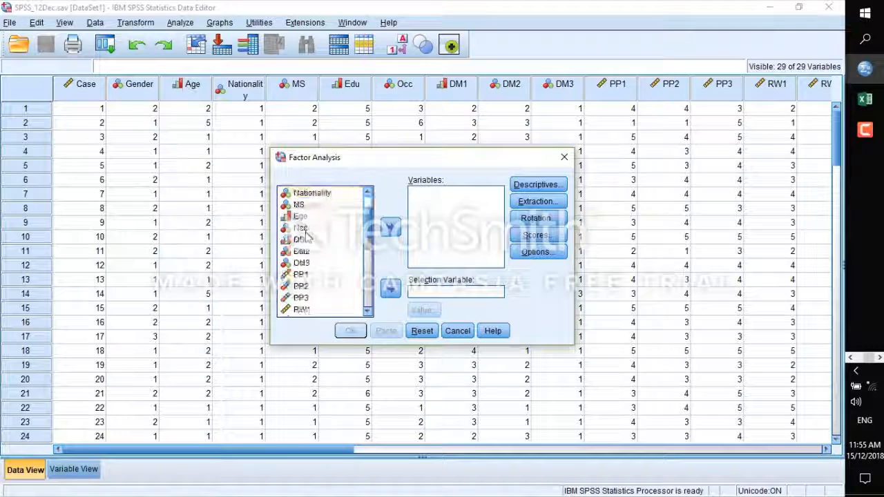
pyautogui.click(301, 205)
pyautogui.scroll(-3, 303, 232)
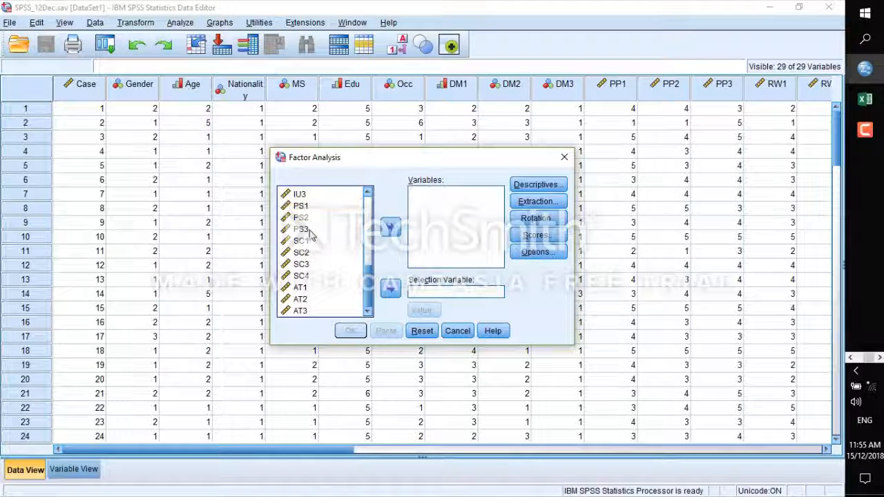
pyautogui.click(310, 313)
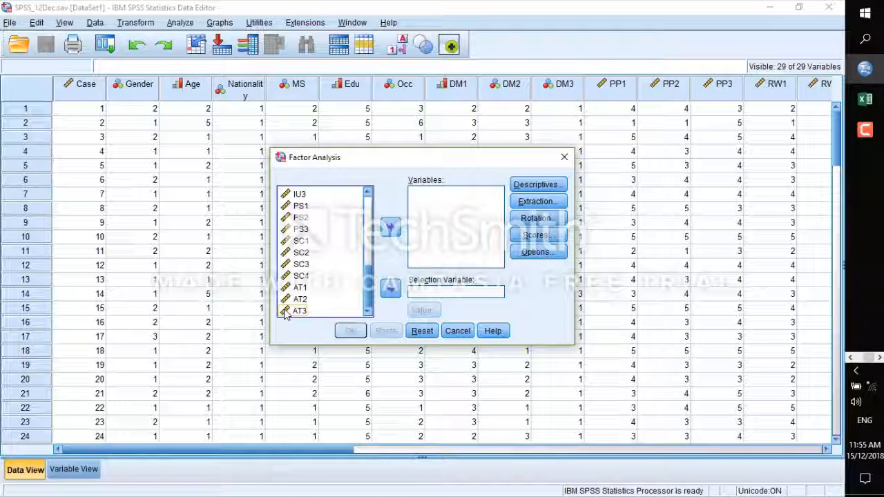
pyautogui.keyDown('shift'); pyautogui.click(286, 311); pyautogui.keyUp('shift')
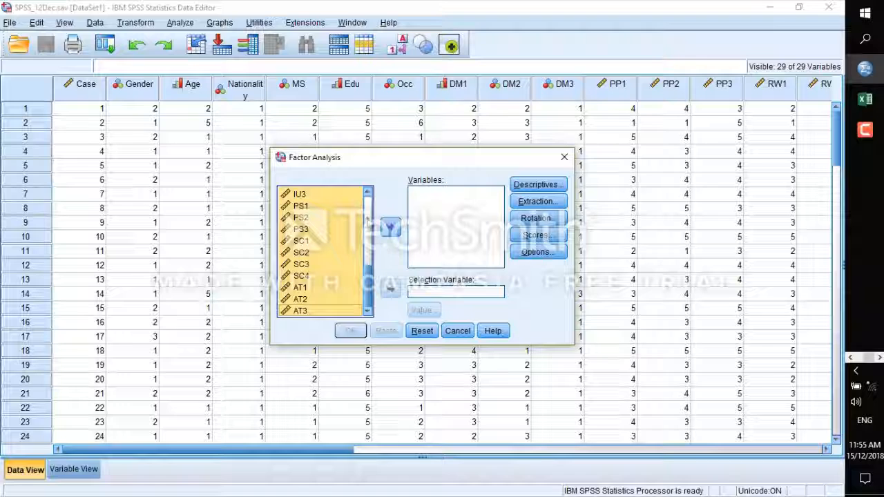
pyautogui.click(390, 227)
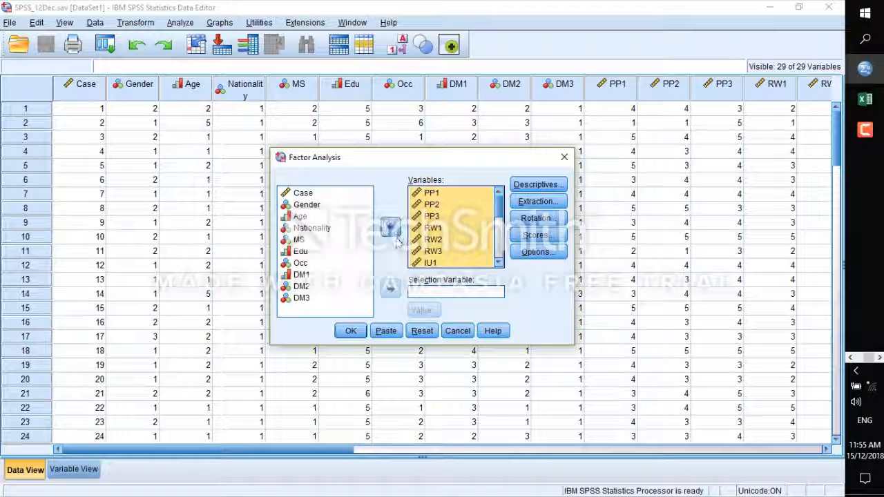
pyautogui.click(458, 240)
pyautogui.click(446, 193)
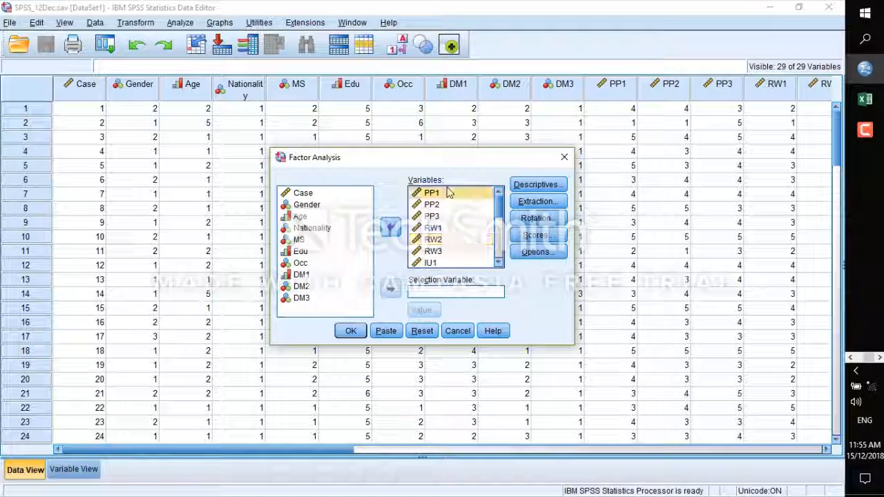
# Include correlation coefficients and KMO and Bartlett's test of sphericity in the Factor Analysis descriptives
pyautogui.click(538, 184)
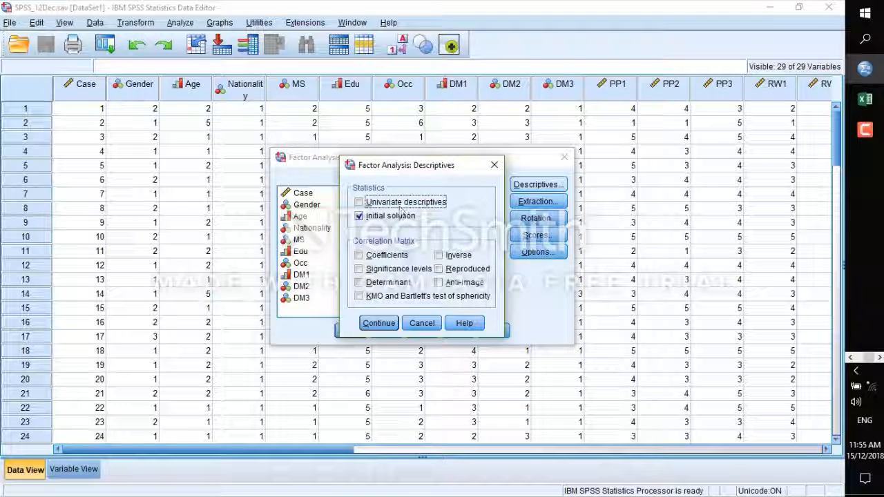
pyautogui.click(379, 256)
pyautogui.click(388, 297)
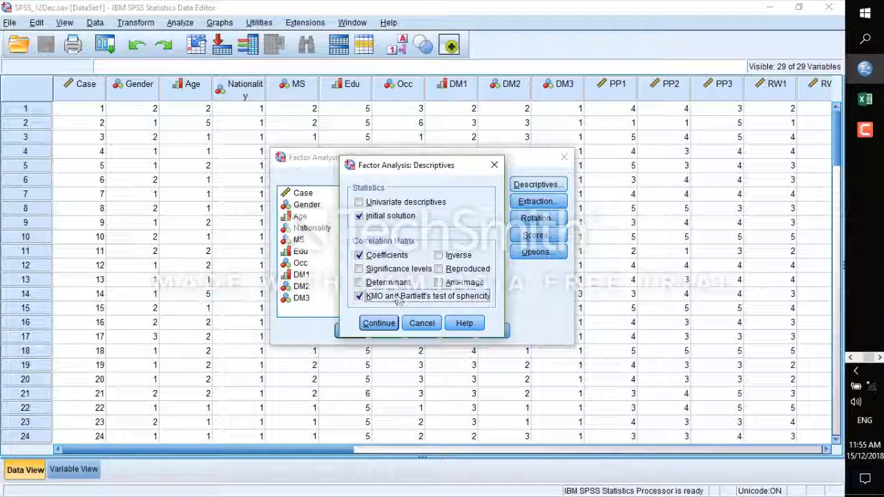
pyautogui.click(378, 323)
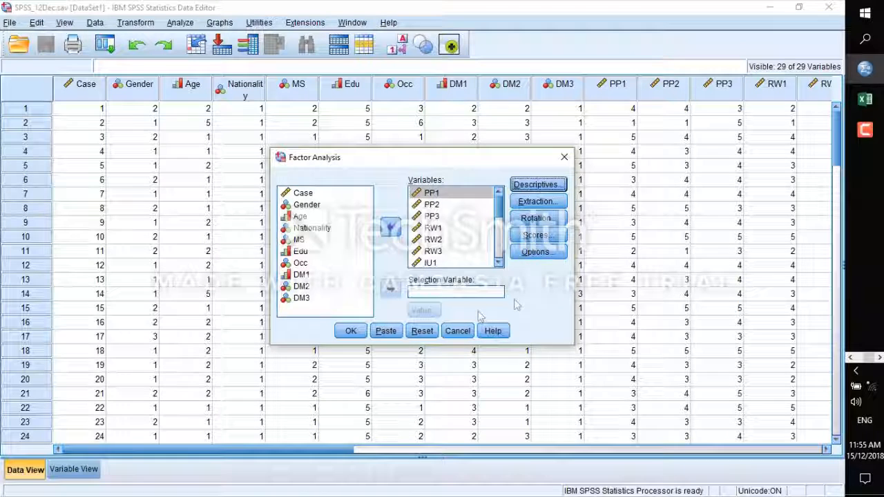
# Configure the factor extraction to display a scree plot and extract a fixed number of 6 factors
pyautogui.click(537, 201)
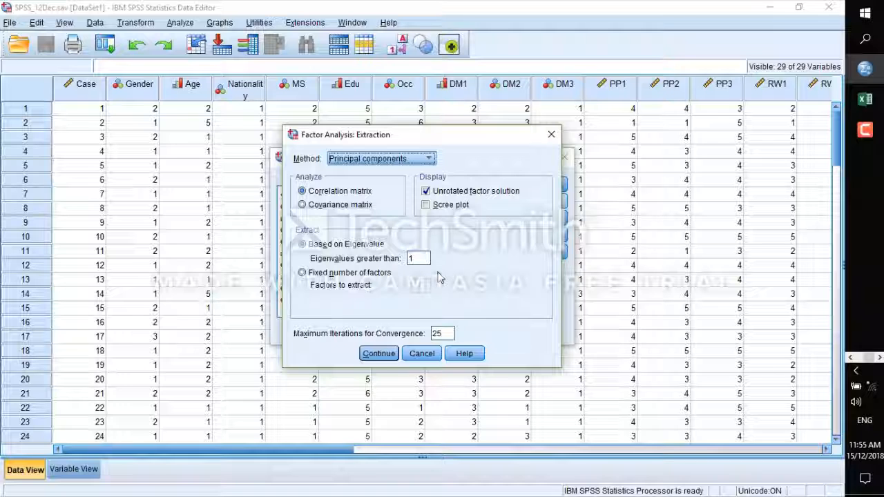
pyautogui.click(426, 206)
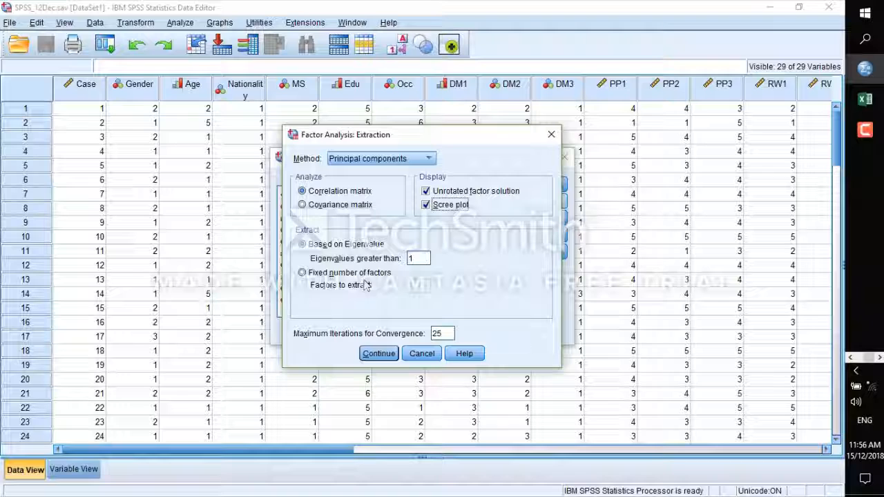
pyautogui.click(301, 273)
pyautogui.click(414, 290)
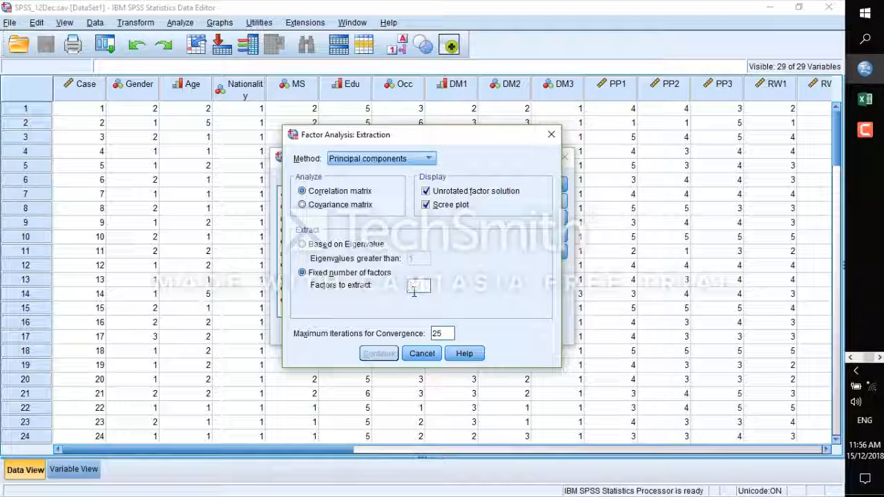
pyautogui.write('6')
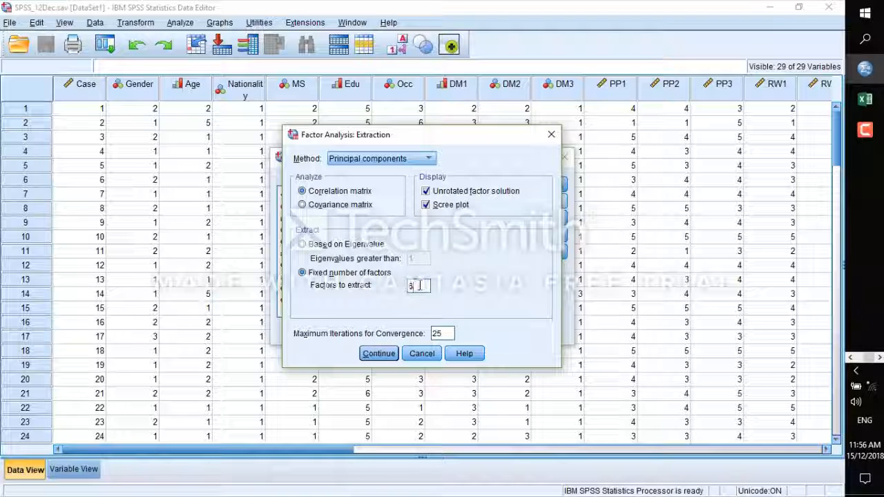
pyautogui.click(373, 354)
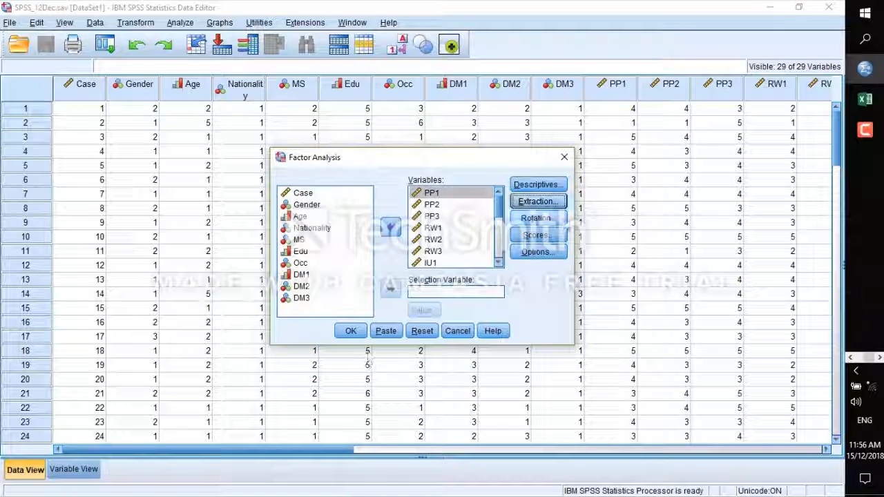
# Set the Factor Analysis rotation method to Varimax
pyautogui.click(549, 220)
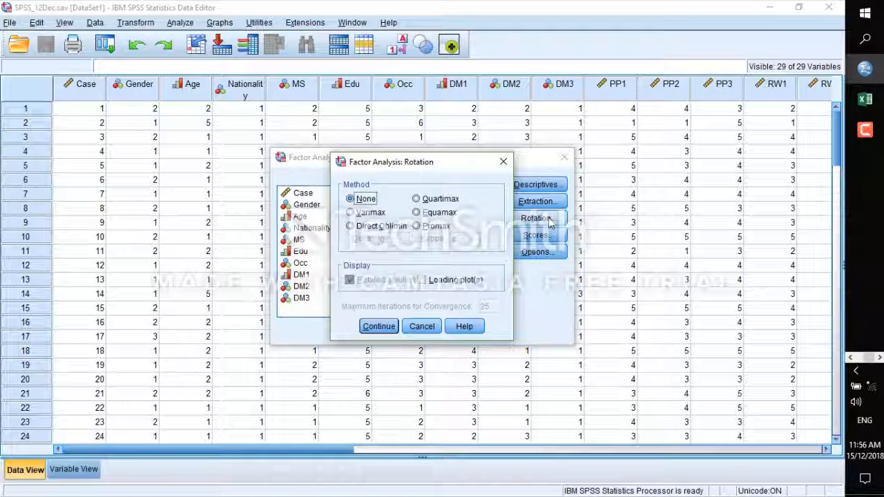
pyautogui.click(368, 213)
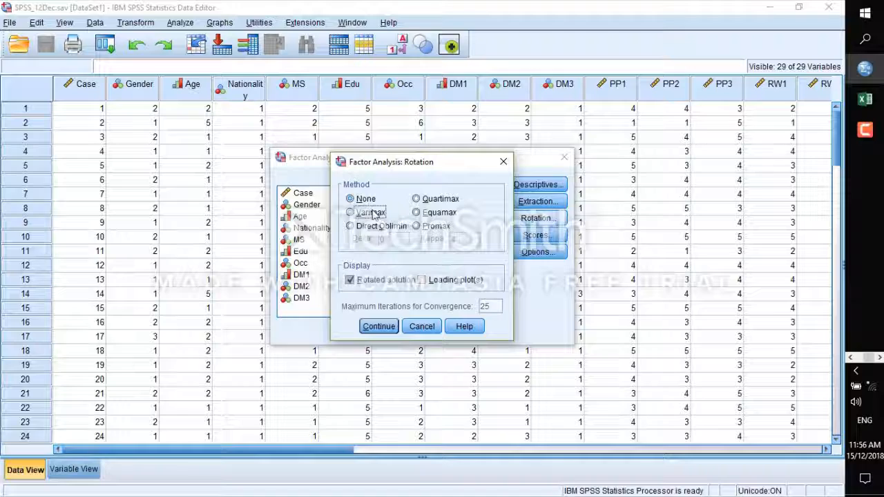
pyautogui.click(378, 326)
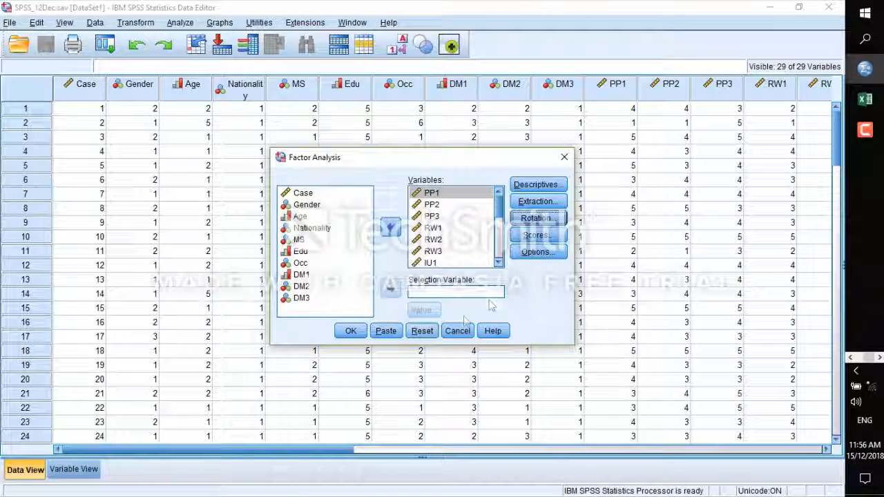
# Sort the factor coefficients by size, suppress those with absolute values below .30, and run the Factor Analysis
pyautogui.click(537, 252)
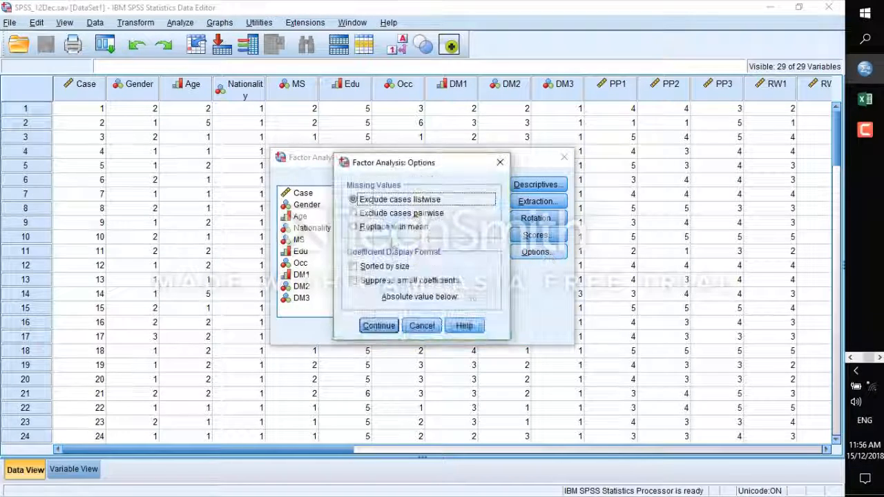
pyautogui.click(380, 267)
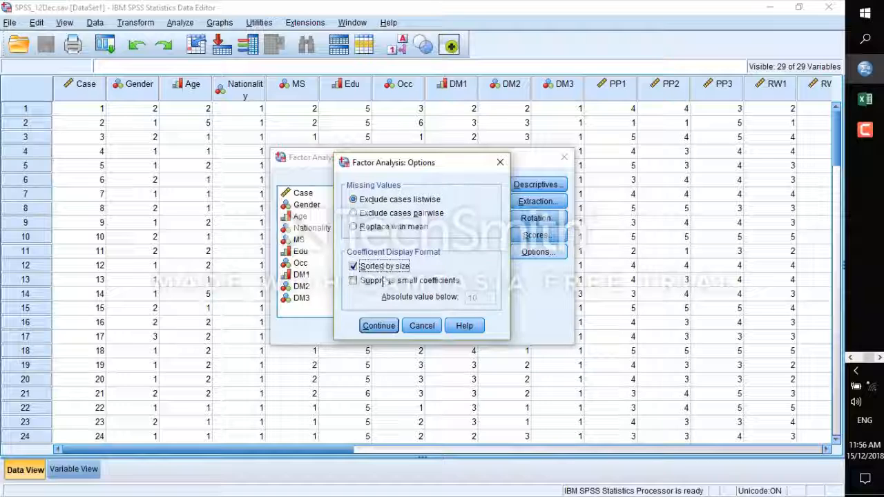
pyautogui.click(384, 280)
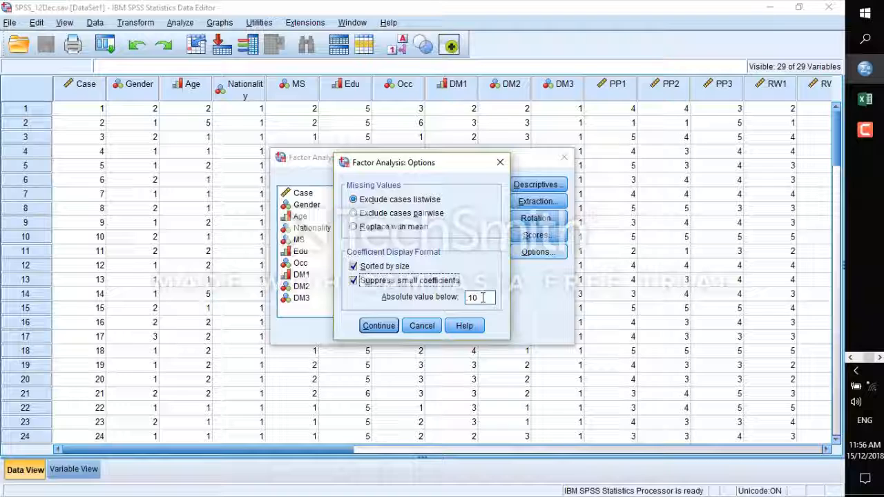
pyautogui.click(483, 297)
pyautogui.click(483, 297)
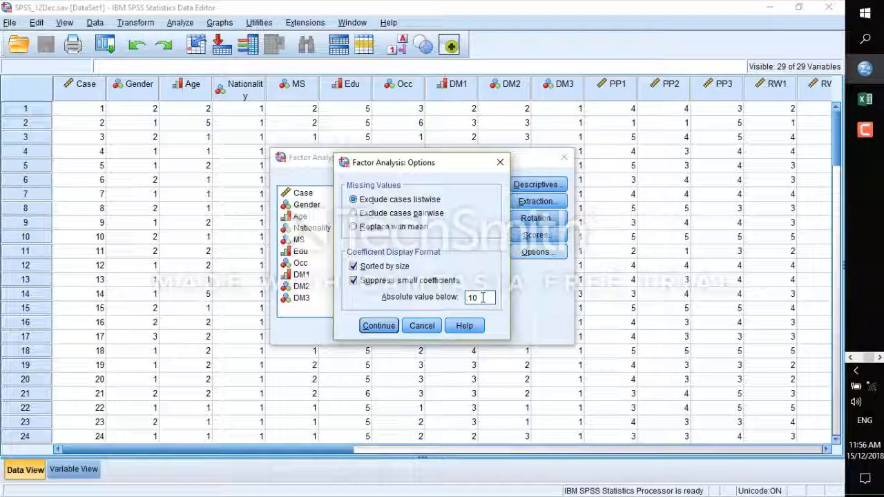
pyautogui.press('BackSpace')
pyautogui.write('3')
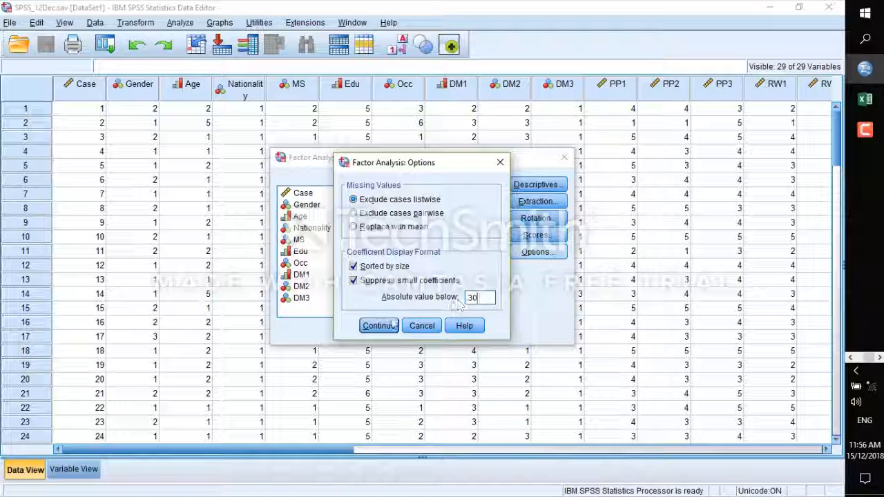
pyautogui.click(379, 325)
pyautogui.click(359, 336)
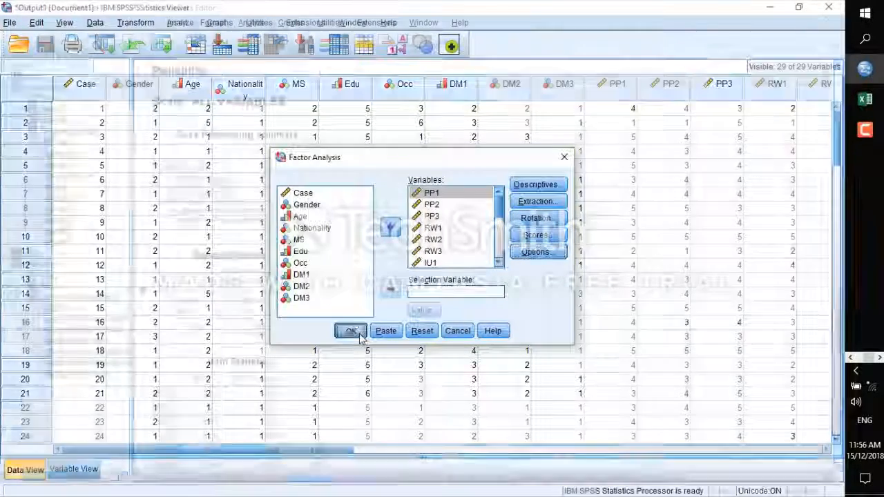
pyautogui.click(354, 348)
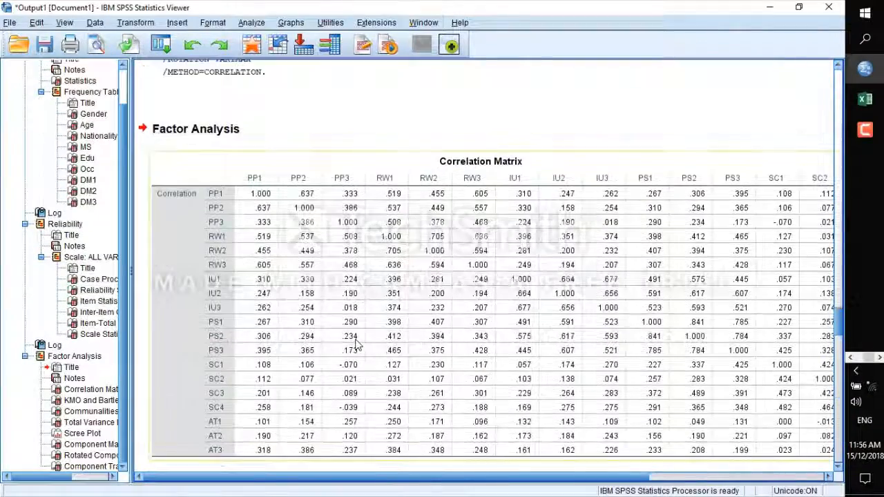
# Examine the factor output from the Correlation Matrix and KMO and Bartlett's Test through Total Variance Explained to the Rotated Component Matrix
pyautogui.scroll(1, 413, 299)
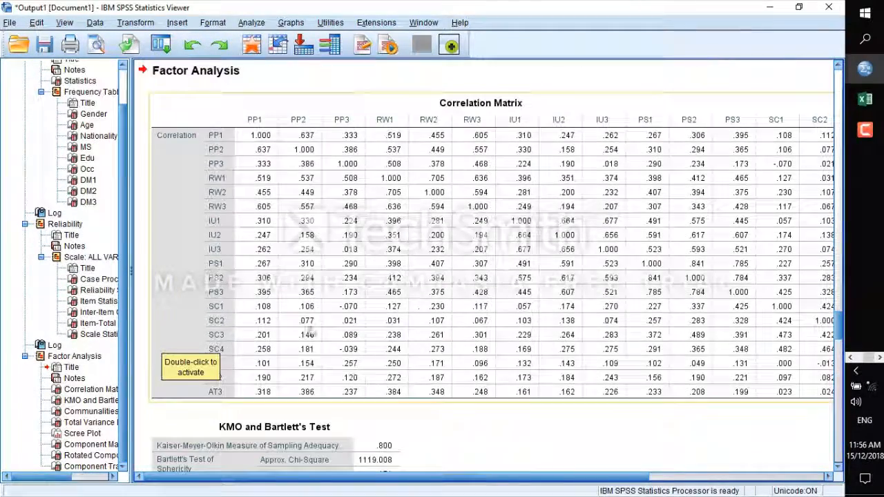
pyautogui.scroll(-3, 309, 331)
pyautogui.click(283, 293)
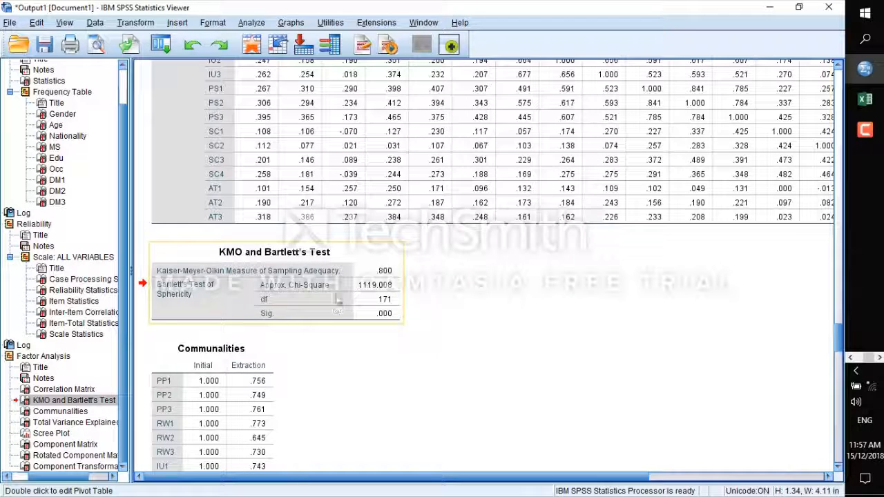
pyautogui.scroll(-3, 387, 357)
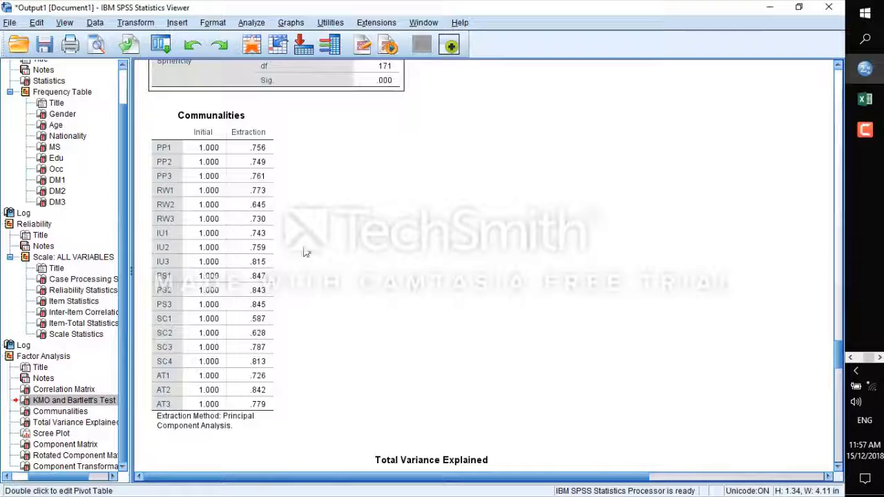
pyautogui.scroll(-5, 397, 314)
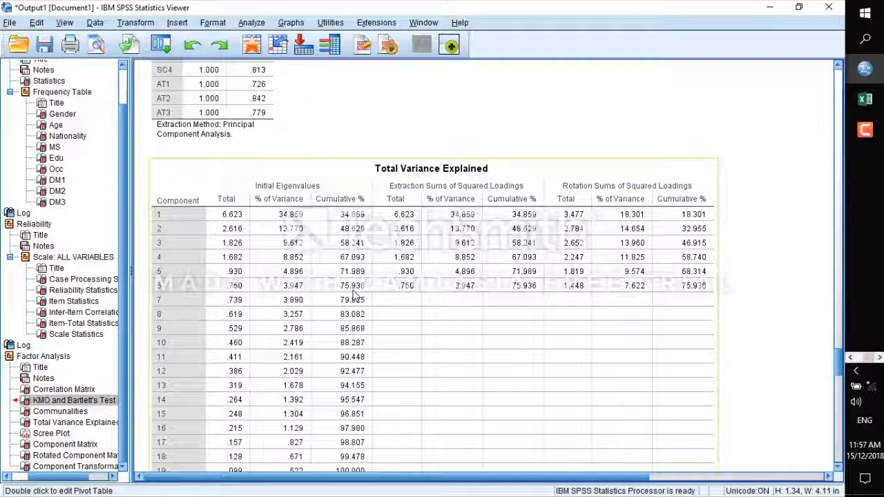
pyautogui.scroll(-10, 352, 296)
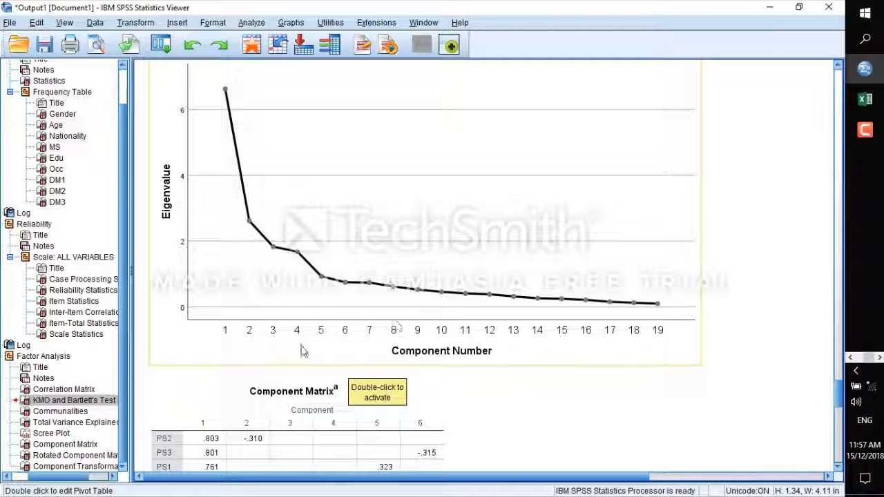
pyautogui.scroll(-5, 302, 350)
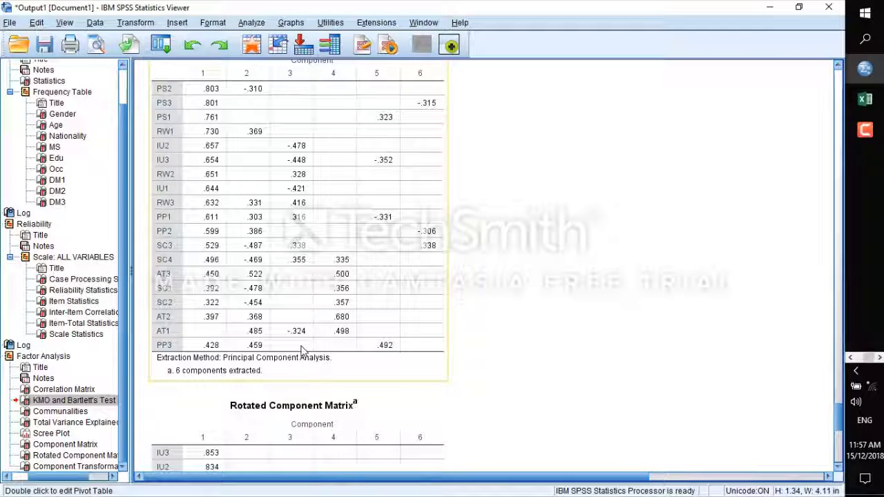
pyautogui.scroll(-5, 301, 350)
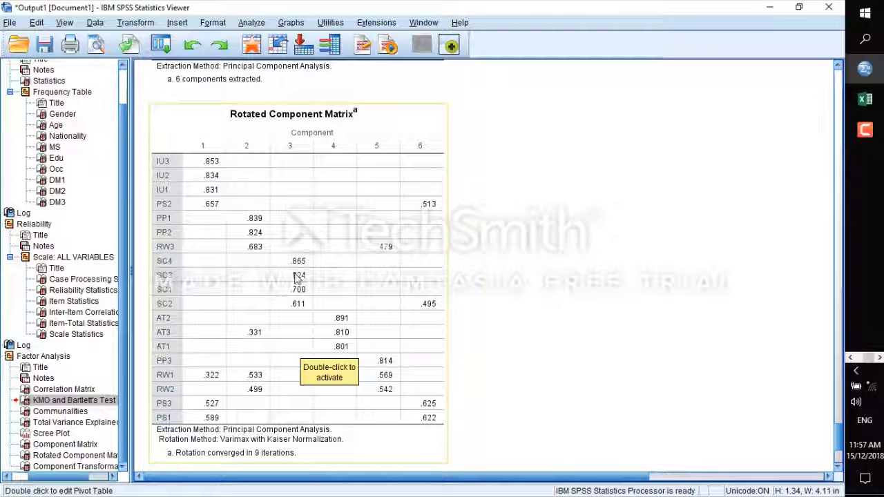
pyautogui.click(424, 339)
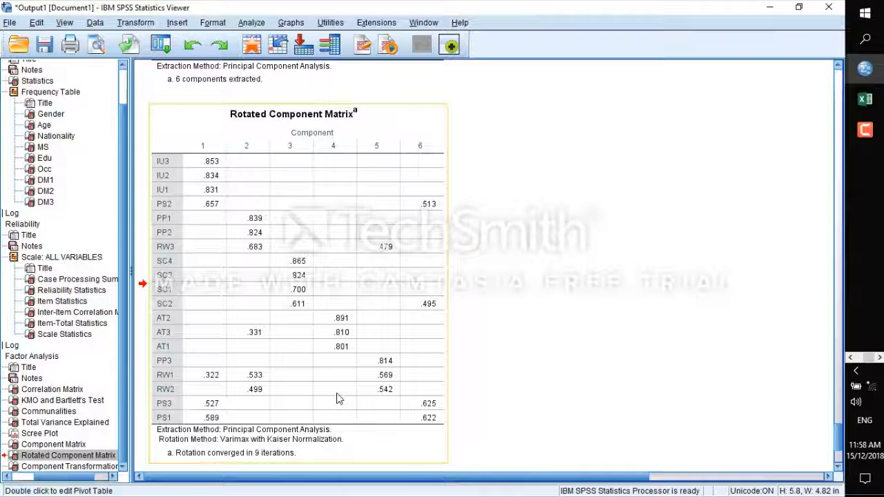
# Recall the Factor Analysis setup and remove three scale items from its analysis variables
pyautogui.click(161, 45)
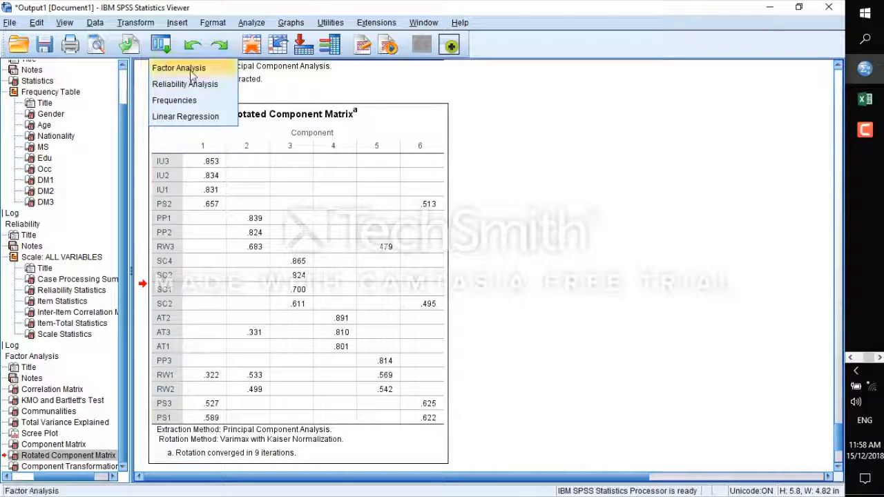
pyautogui.click(166, 68)
pyautogui.click(538, 185)
pyautogui.click(379, 322)
pyautogui.click(431, 193)
pyautogui.click(390, 227)
pyautogui.click(431, 193)
pyautogui.click(390, 227)
pyautogui.click(433, 204)
pyautogui.click(390, 227)
# Suppress factor coefficients with absolute values below .50 and rerun the Factor Analysis on the reduced item set
pyautogui.click(540, 252)
pyautogui.doubleClick(477, 298)
pyautogui.write('.50')
pyautogui.click(379, 325)
pyautogui.click(340, 334)
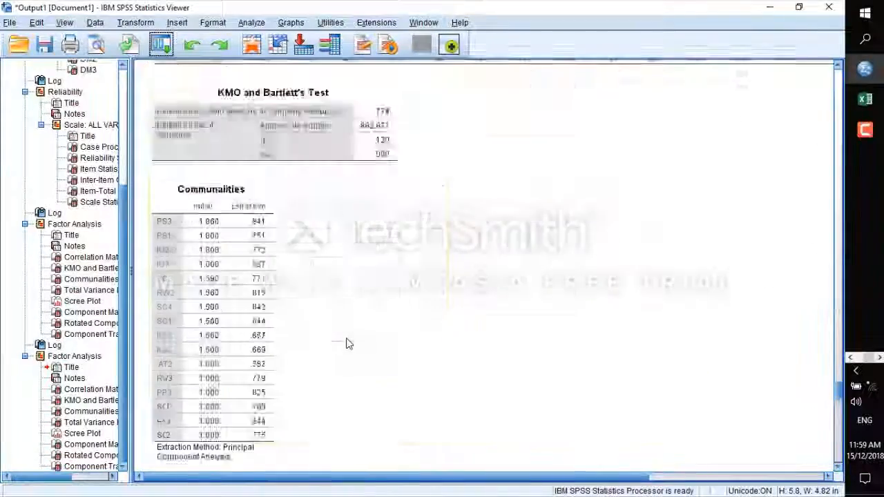